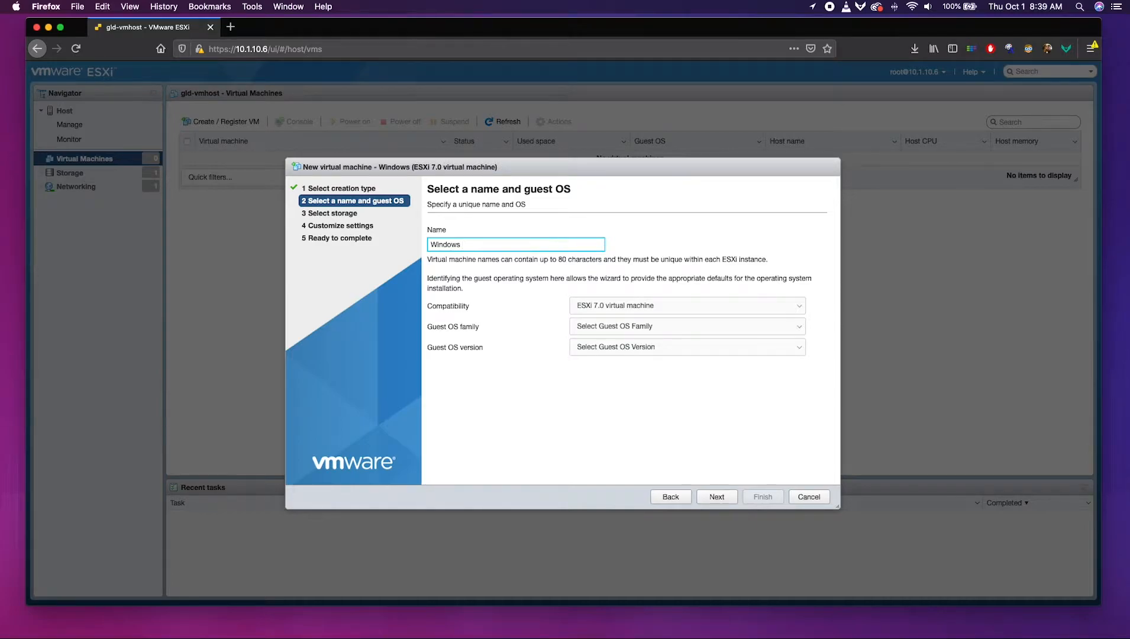
Enter 'Windows Server 2019' as the new virtual machine's name.
type("Server")
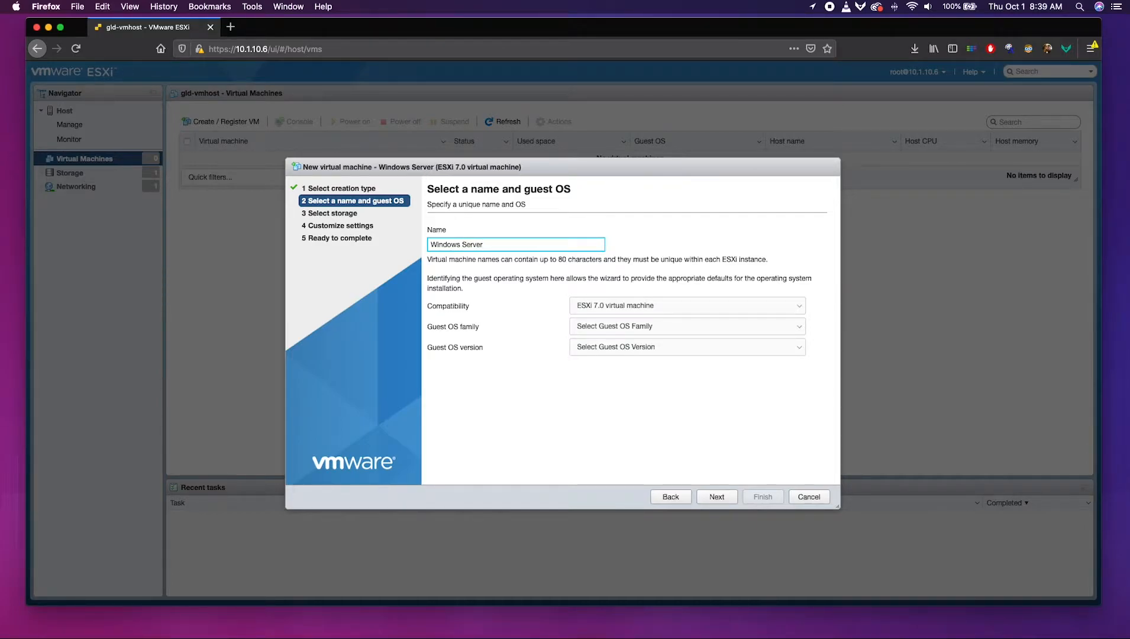
type(" 2019")
Keep the VM's compatibility at ESXi 7.0.
left_click(615, 306)
left_click(615, 305)
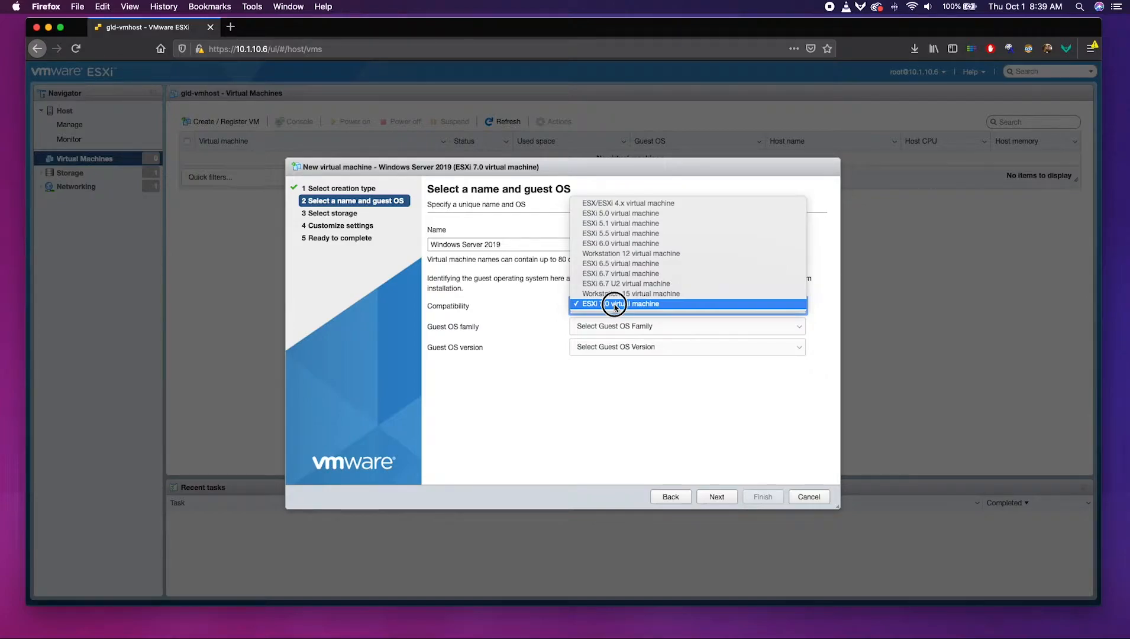
left_click(615, 303)
Set the guest OS to Windows, Microsoft Windows Server 2019 (64-bit), and continue.
left_click(619, 327)
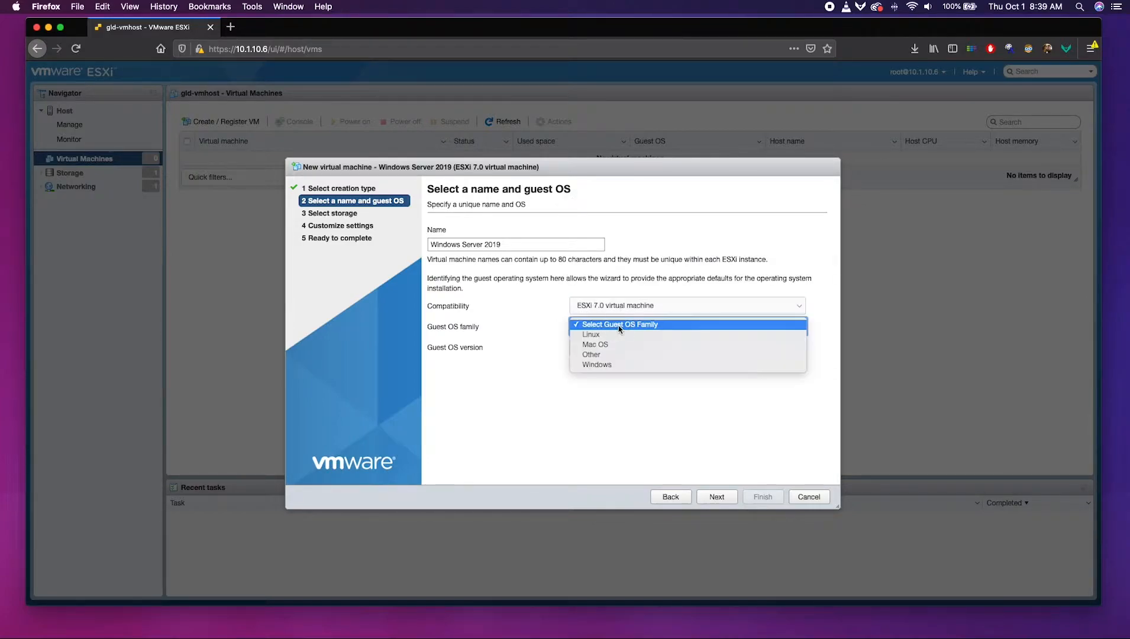
left_click(620, 365)
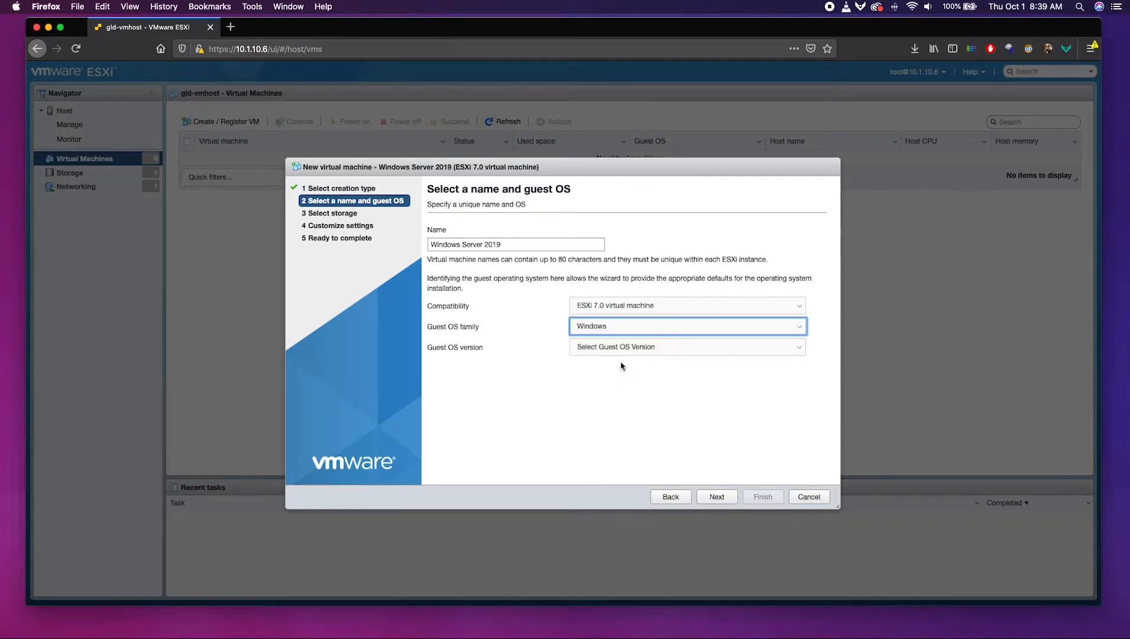
left_click(621, 349)
scroll(628, 417, "down", 2)
scroll(629, 417, "down", 3)
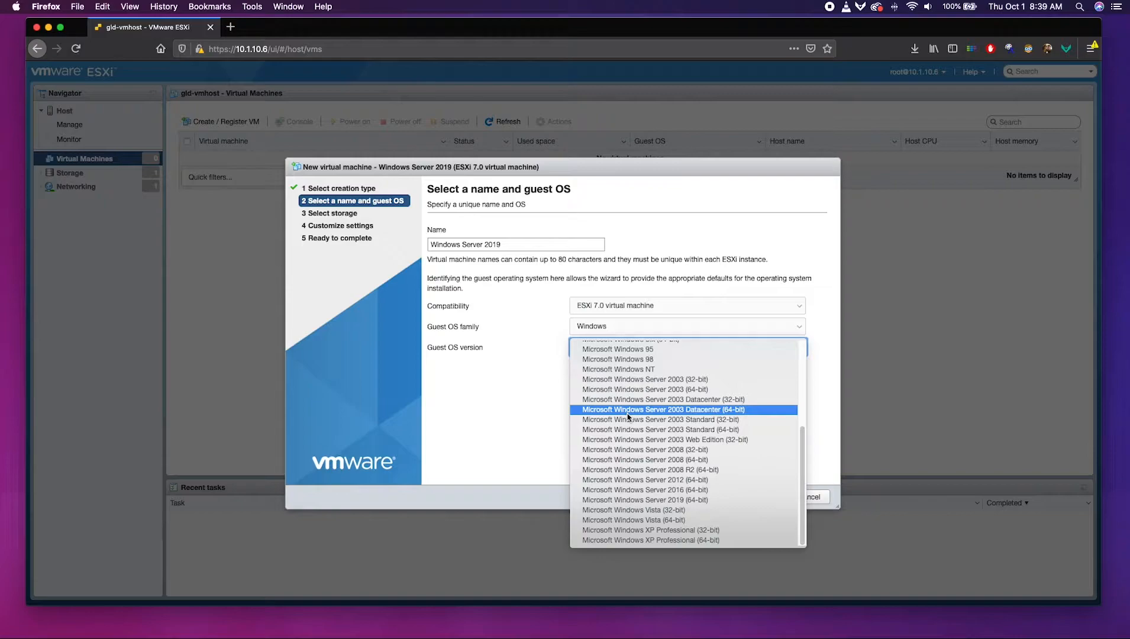
left_click(655, 501)
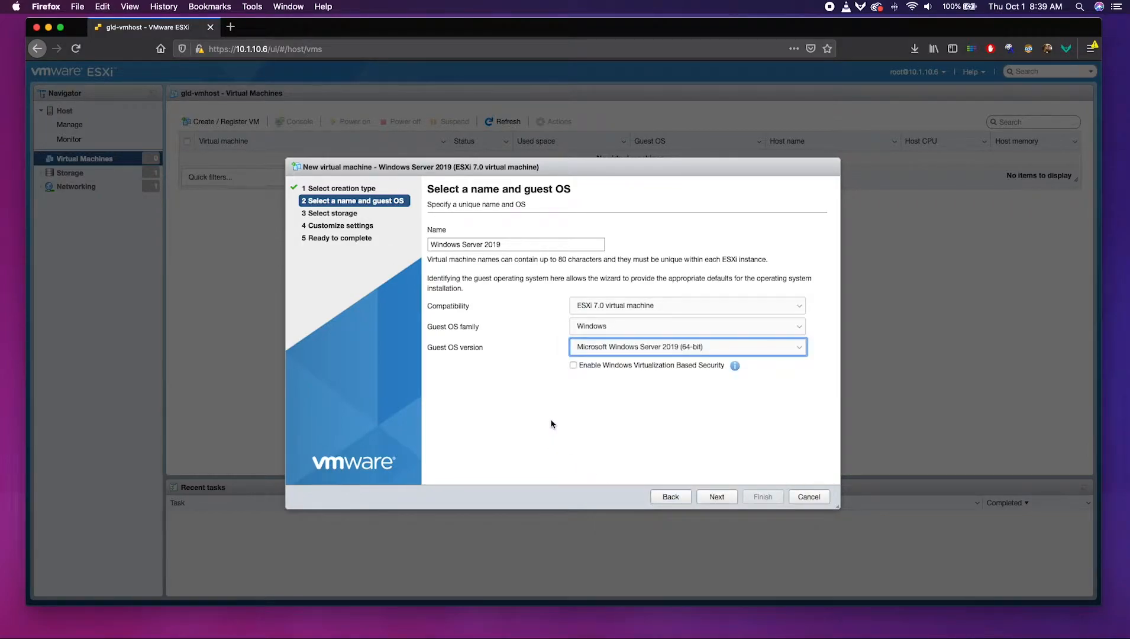
left_click(714, 497)
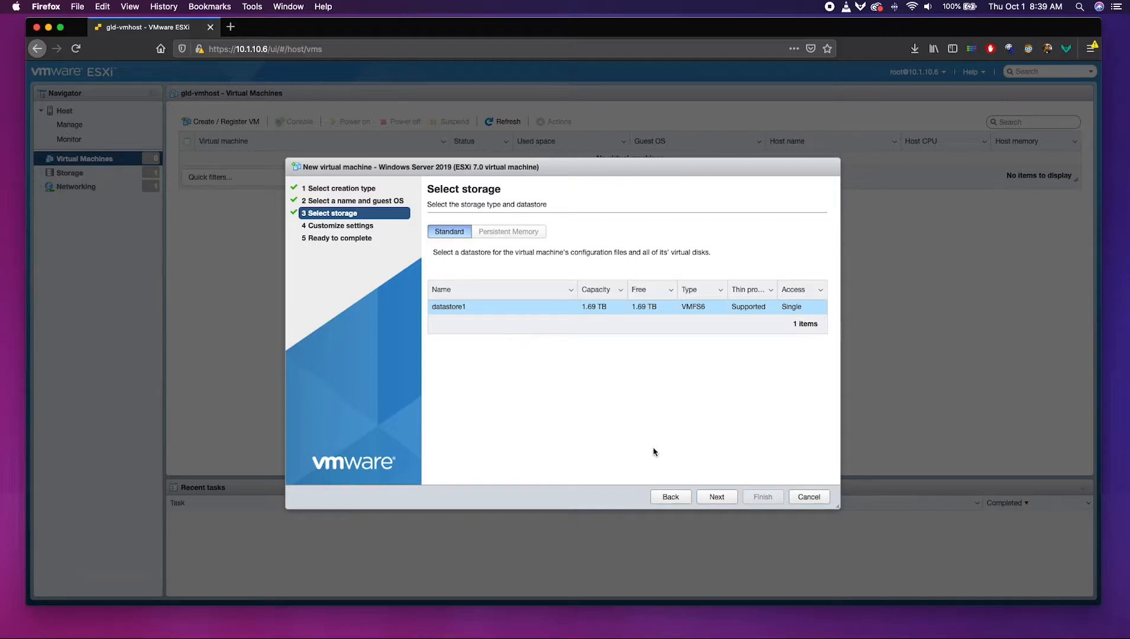
Accept datastore1 and set Hard disk 1 to 60 GB.
left_click(716, 497)
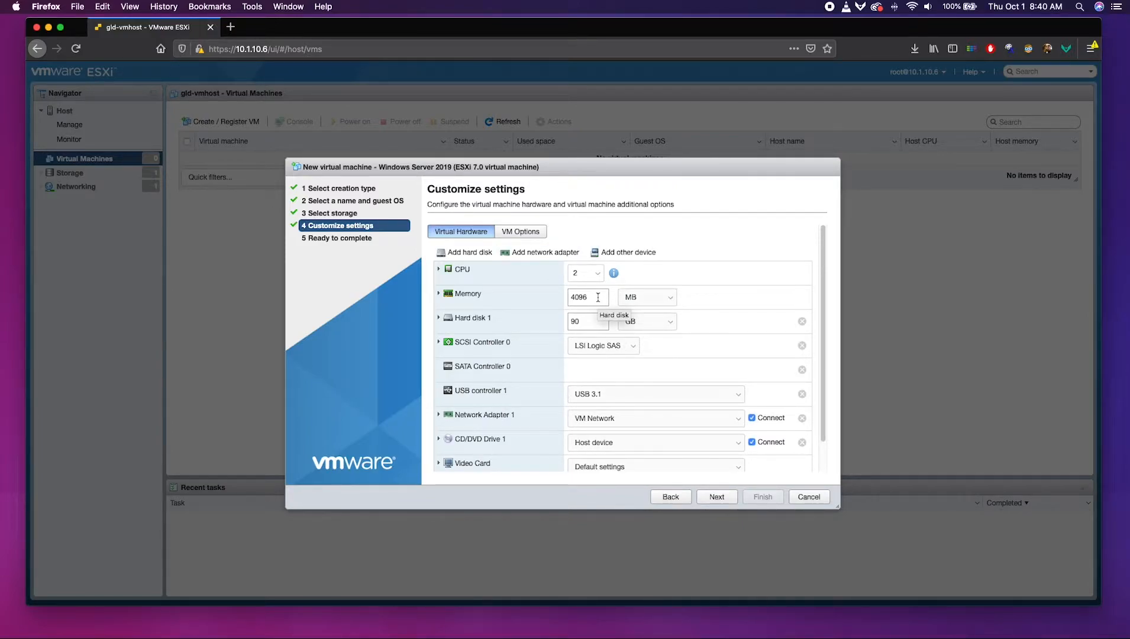
double_click(594, 321)
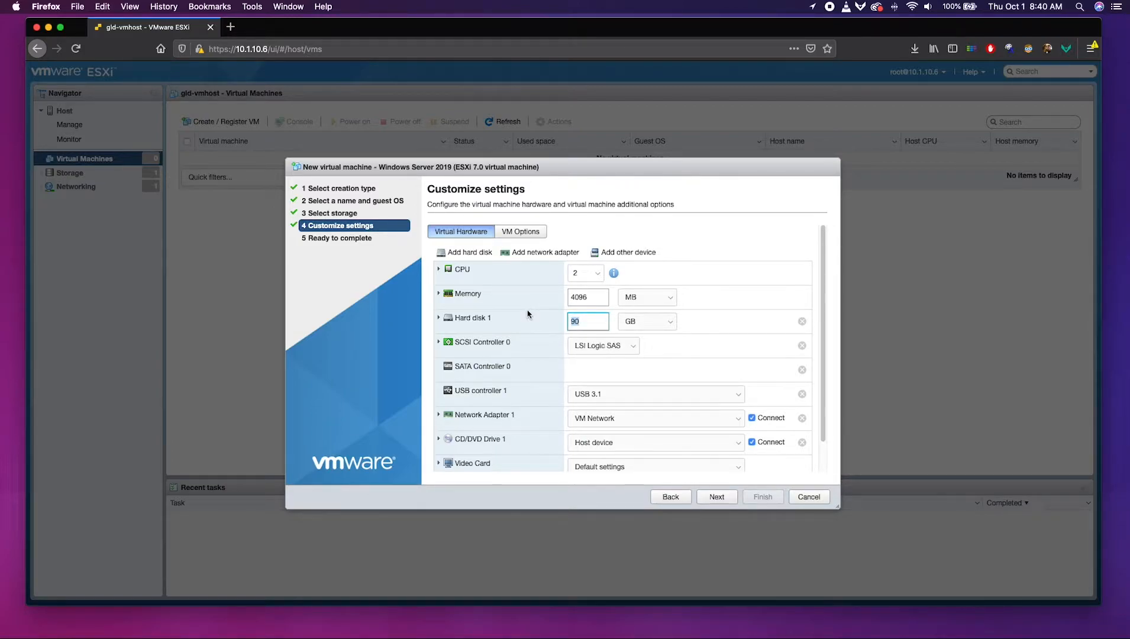
type("60")
Stop Network Adapter 1 from connecting at power-on.
scroll(523, 371, "down", 2)
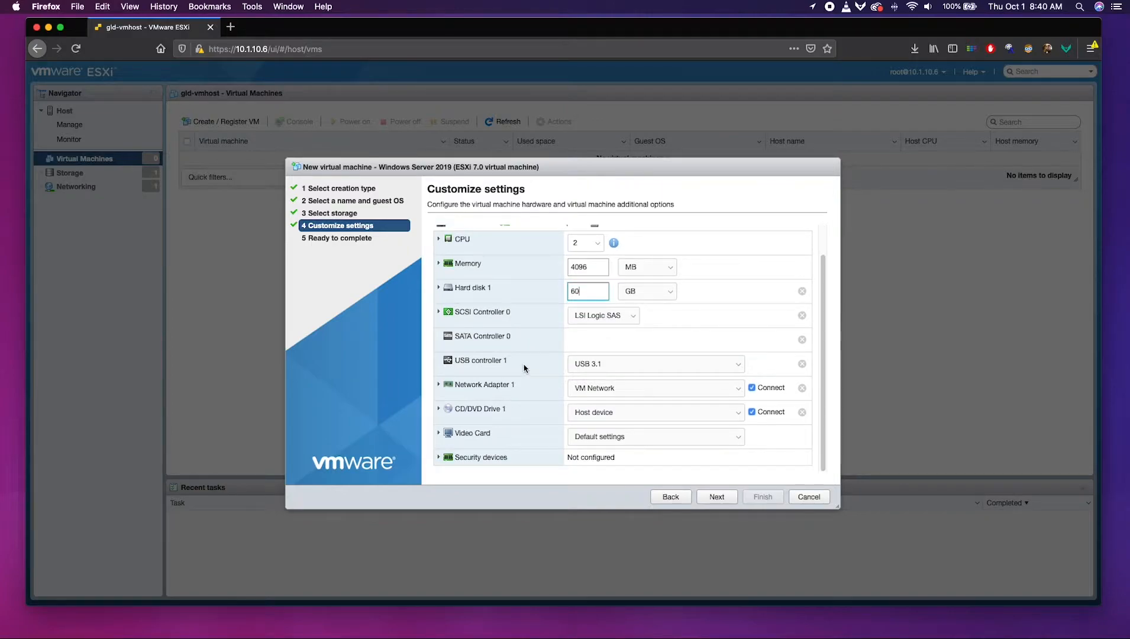
left_click(752, 388)
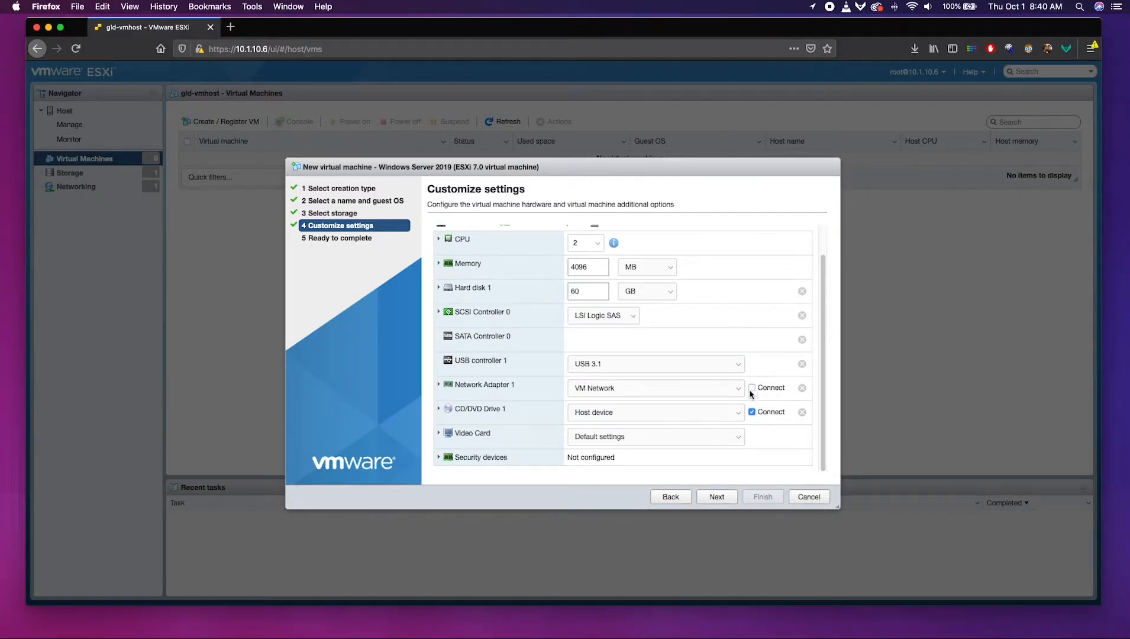
left_click(633, 413)
Point CD/DVD Drive 1 at the Windows Server EVAL ISO in datastore1's ISO Images folder.
left_click(644, 421)
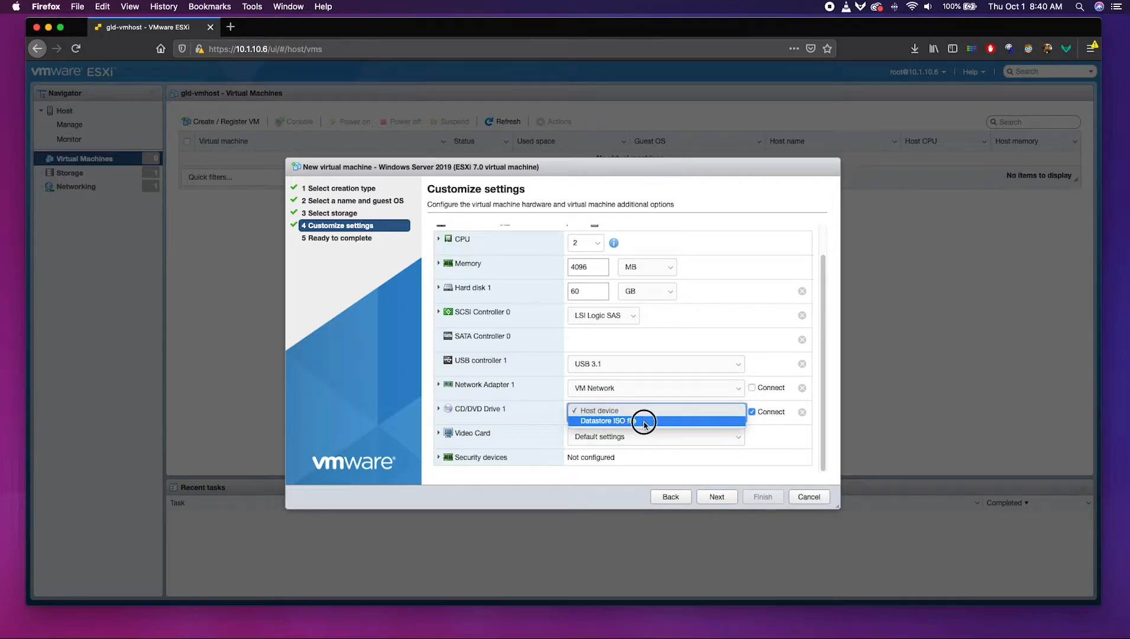
left_click(482, 247)
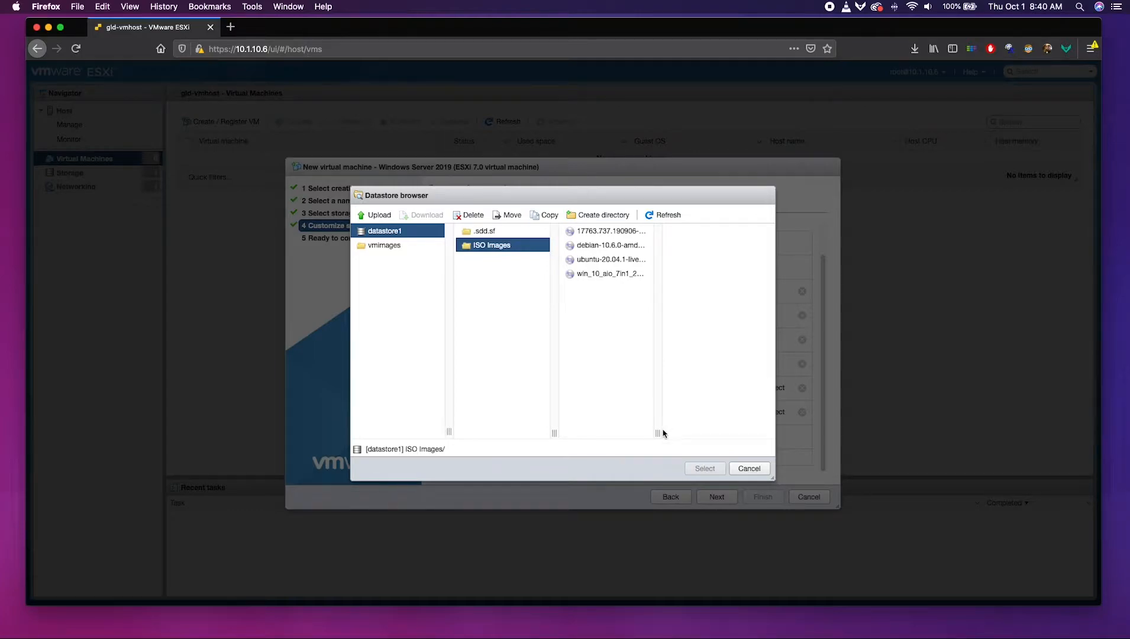
left_click_drag(659, 431, 696, 429)
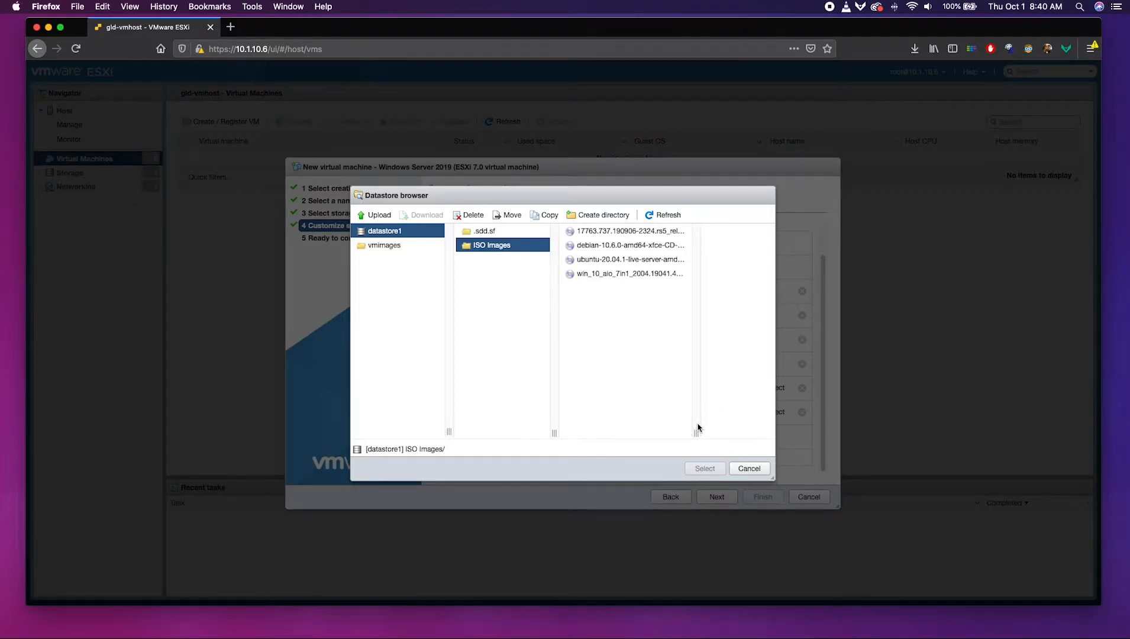
left_click(621, 231)
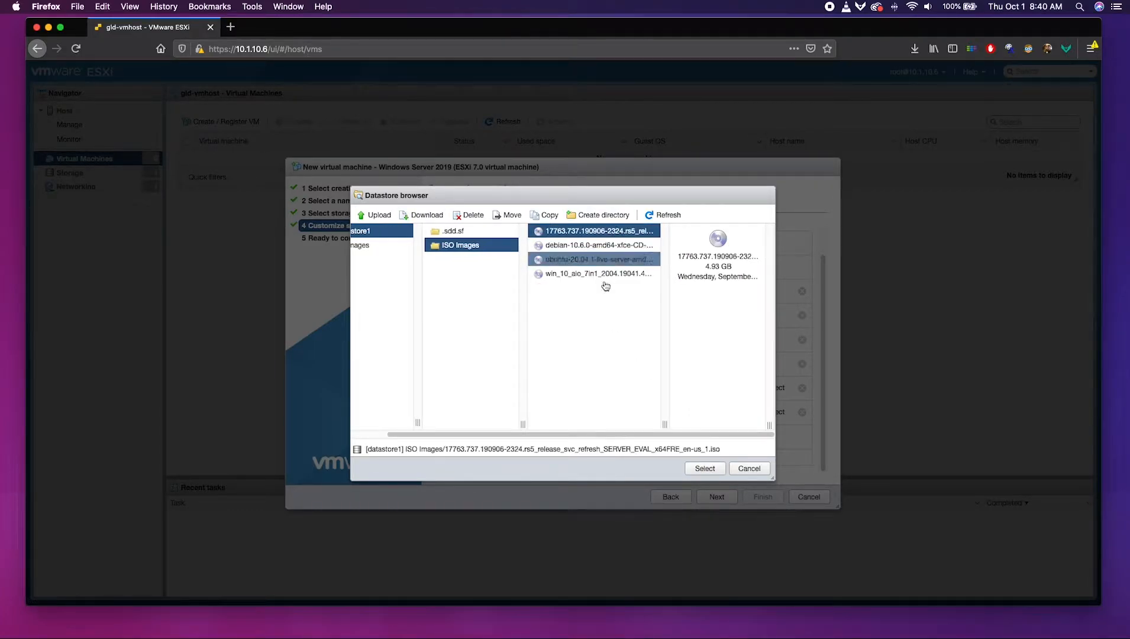
left_click(704, 468)
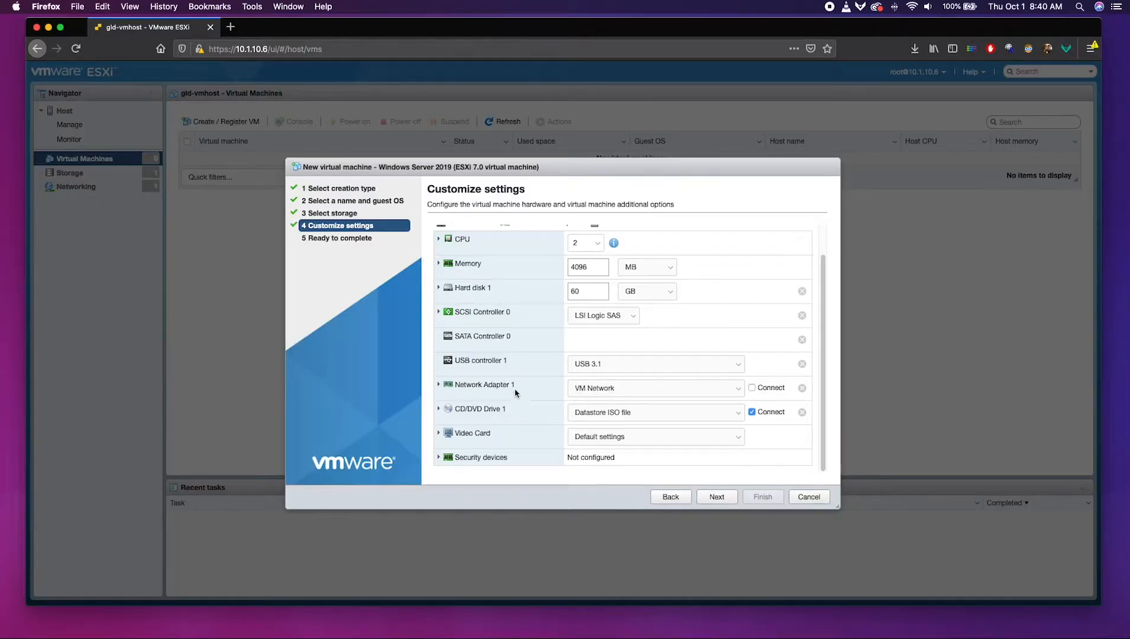
Review the Ready to complete summary, finish creating the VM, and open Windows Server 2019.
left_click(721, 498)
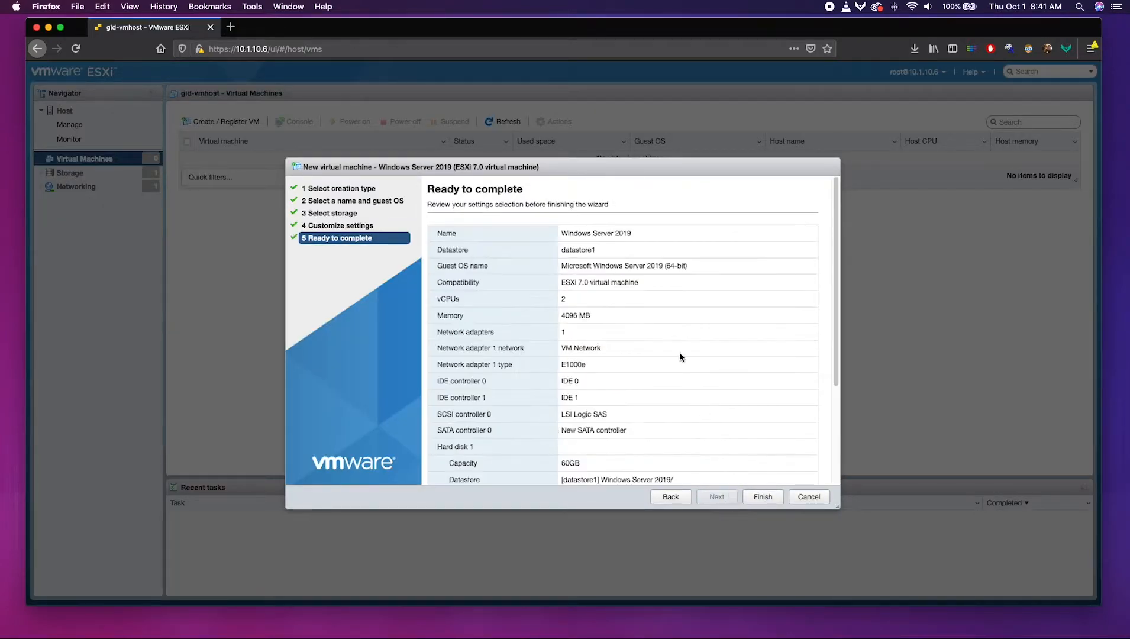
scroll(680, 357, "down", 5)
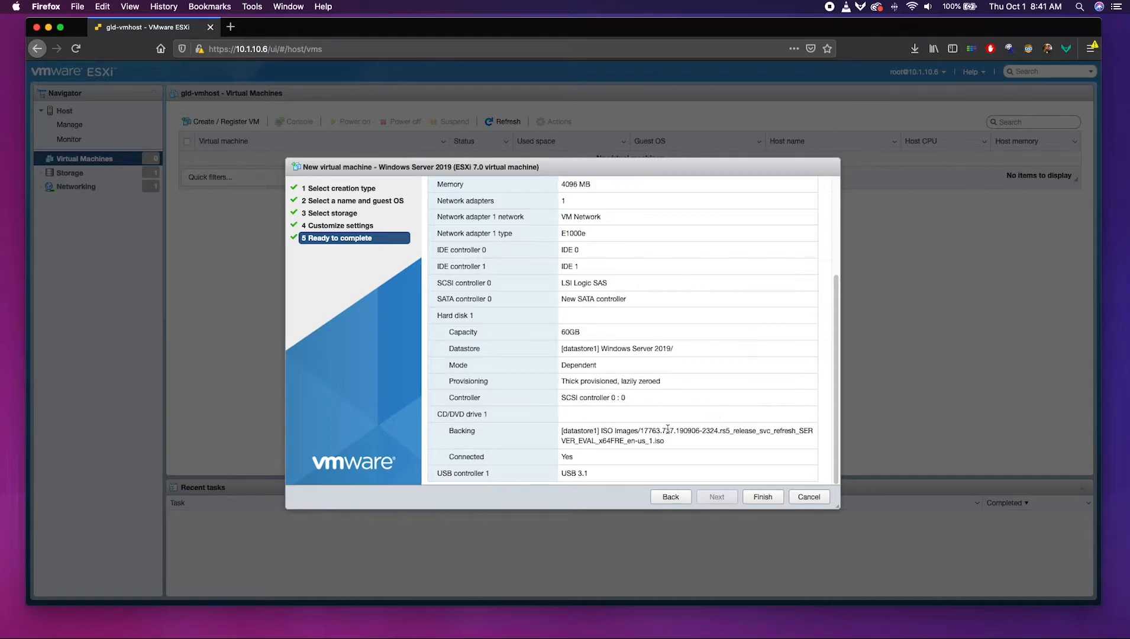
left_click(762, 498)
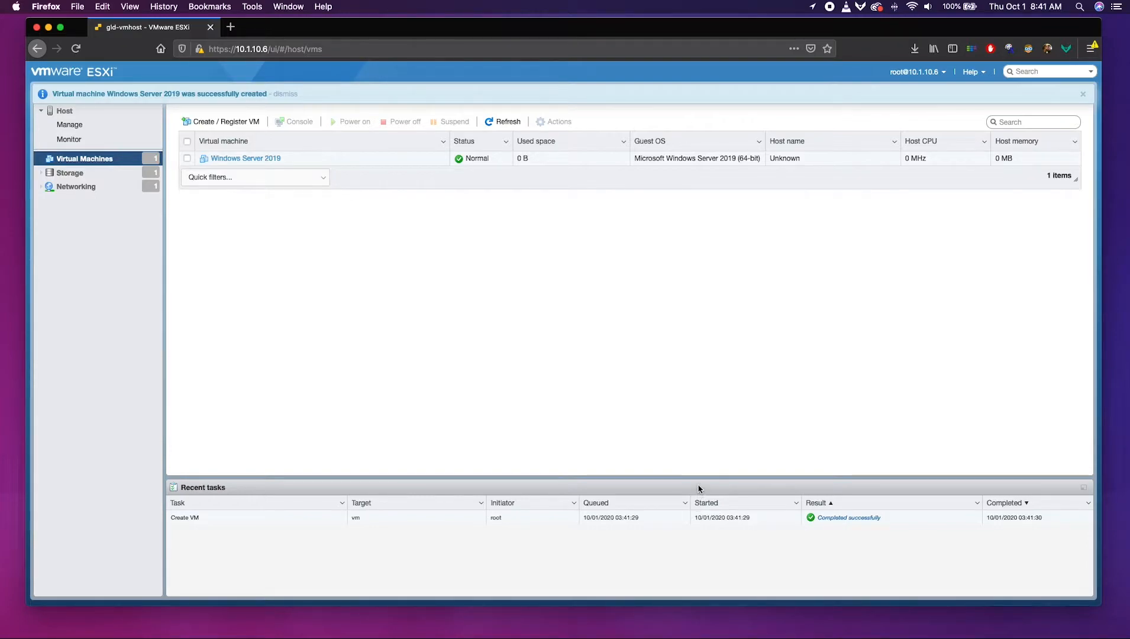
left_click(238, 159)
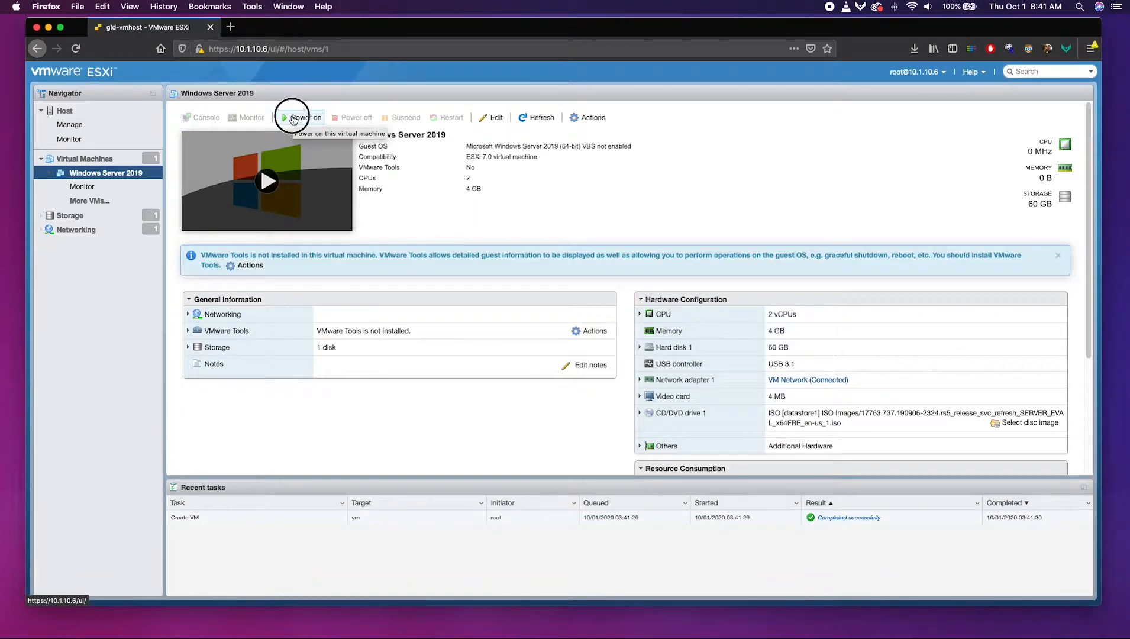
Power on the Windows Server 2019 VM and open its console.
left_click(294, 121)
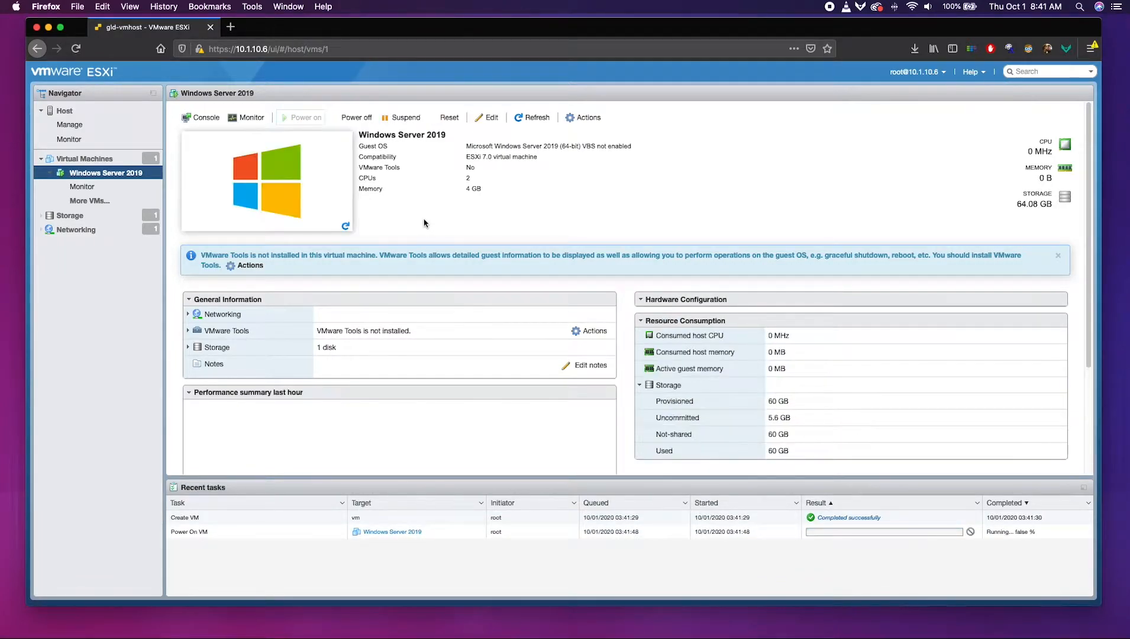
left_click(270, 191)
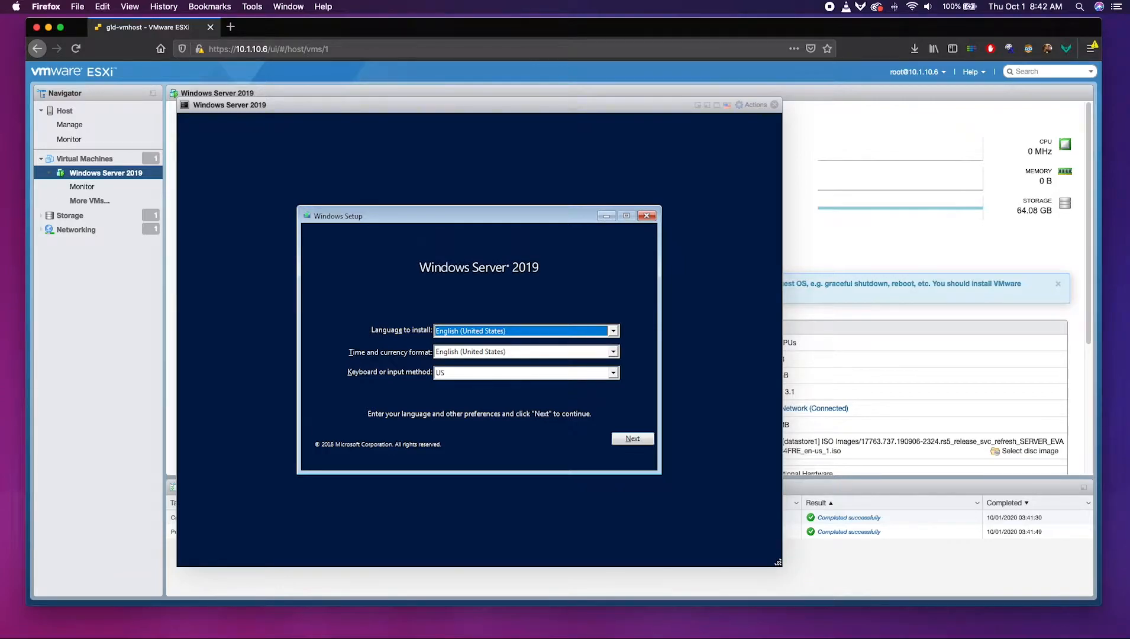
Start Windows Setup with default language and choose Standard Evaluation (Desktop Experience).
left_click(628, 440)
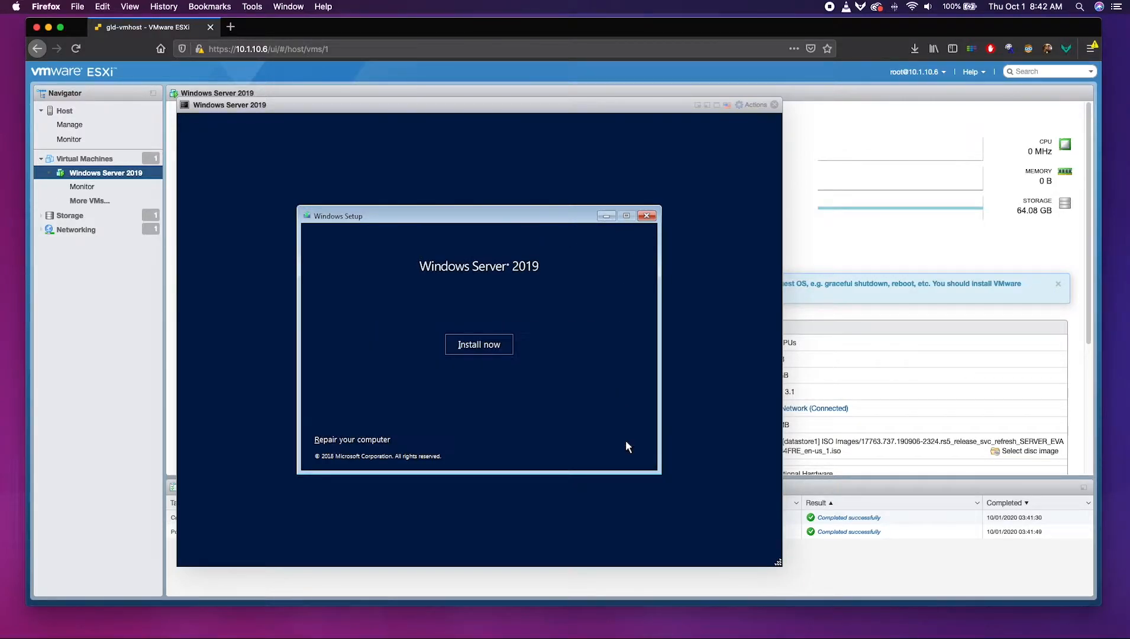
left_click(492, 352)
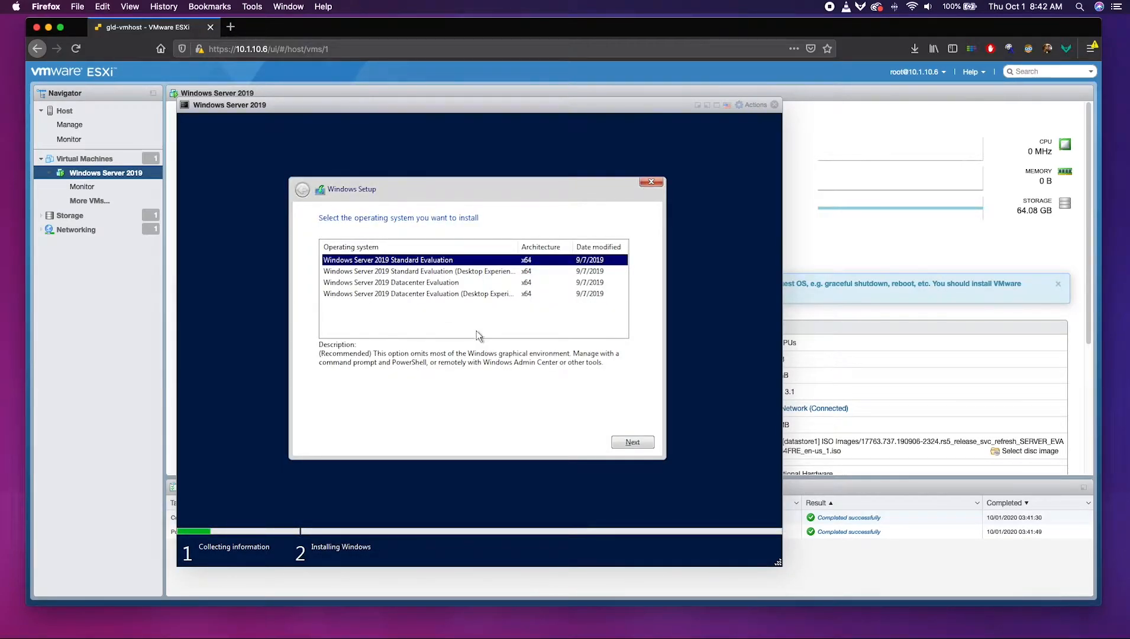
left_click(475, 275)
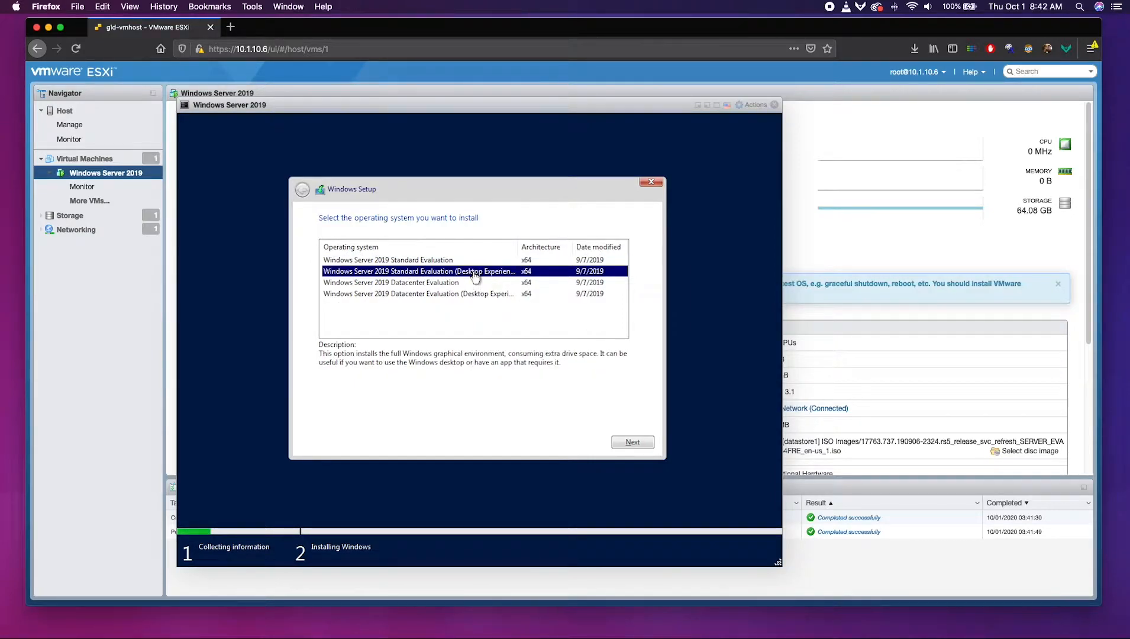
left_click_drag(520, 245, 534, 246)
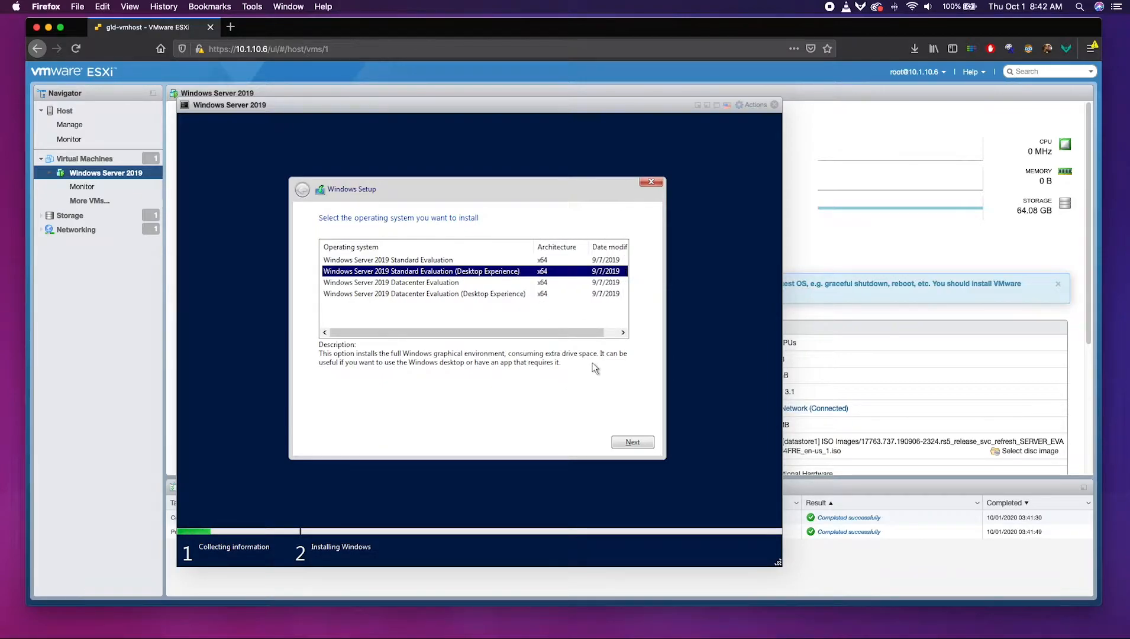
left_click(622, 447)
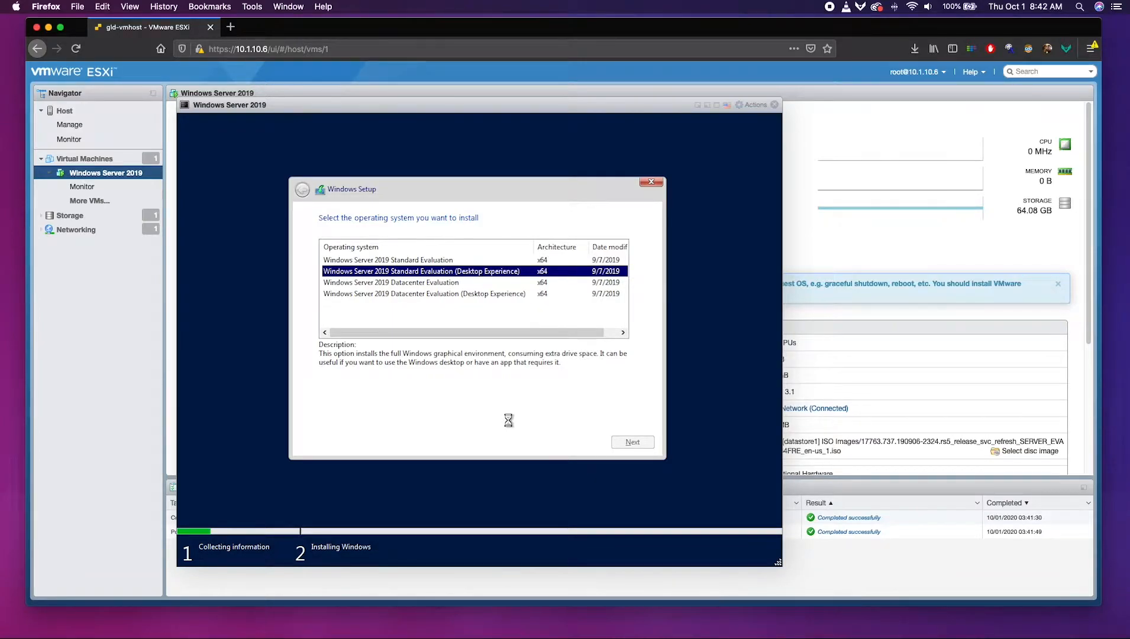
Accept the license terms and choose a Custom installation.
left_click(336, 416)
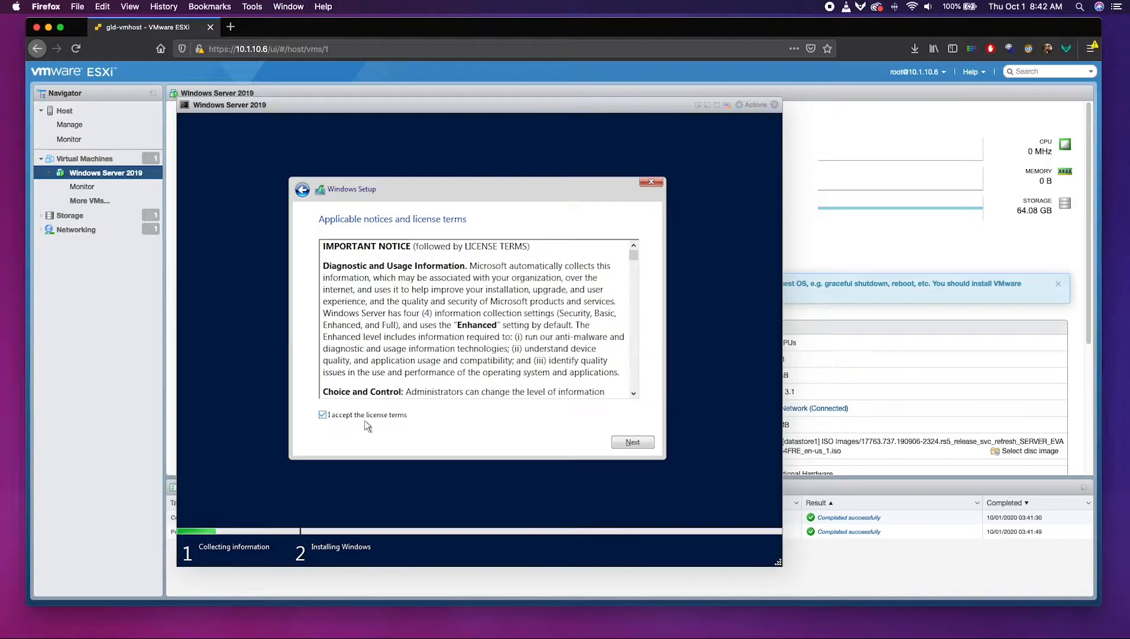
left_click(647, 446)
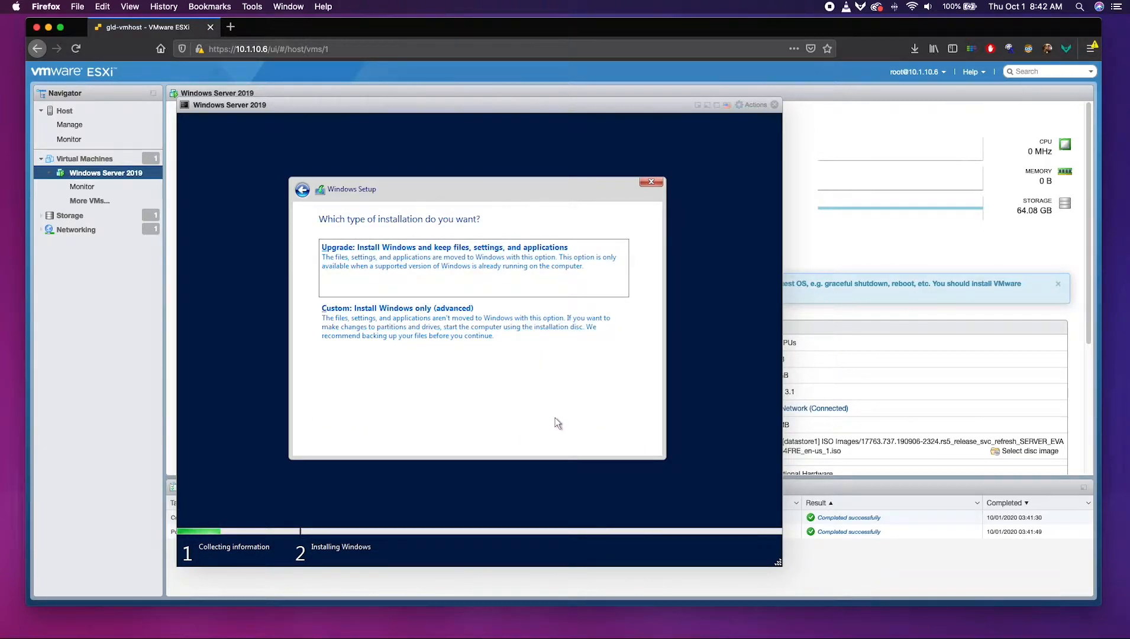
left_click(460, 333)
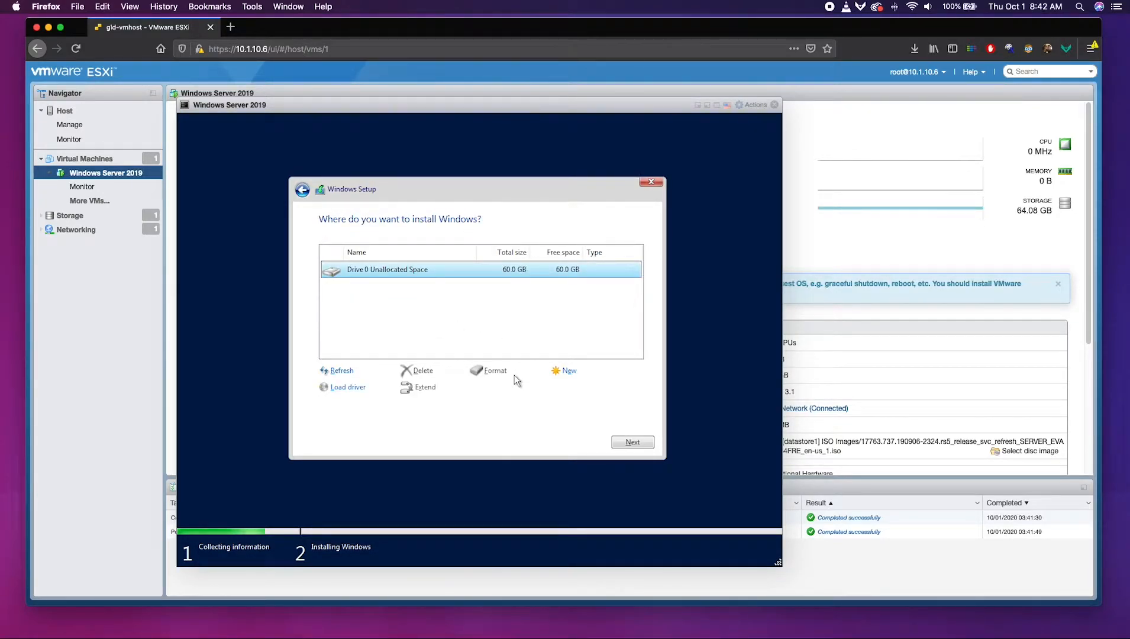
Create a 61440 MB partition on Drive 0 and format the 59.4 GB primary partition.
left_click(561, 373)
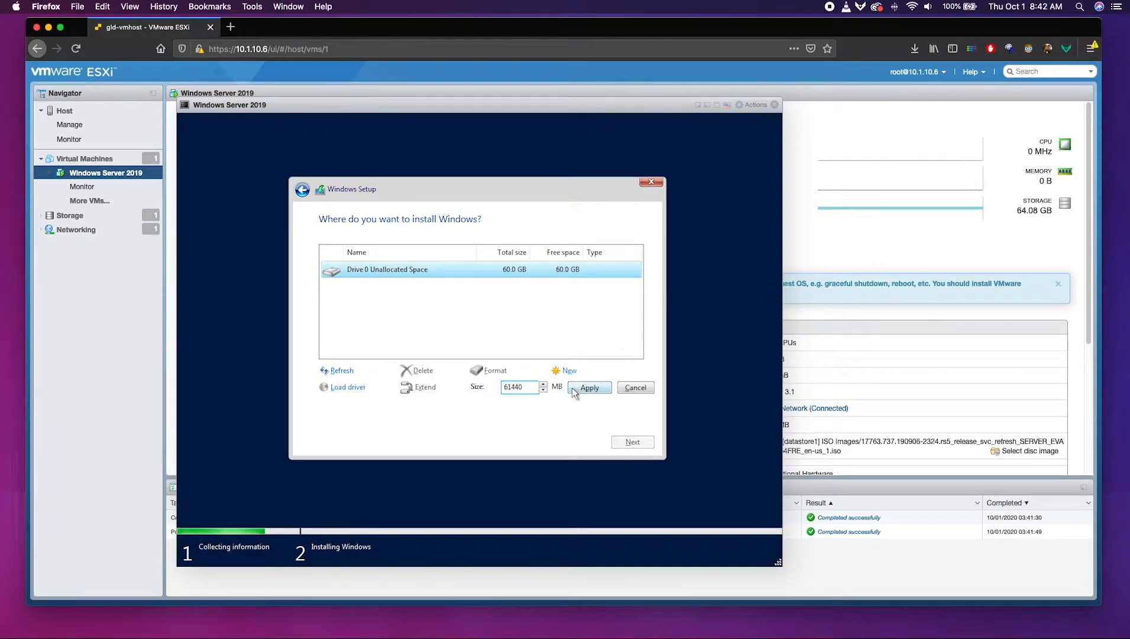
left_click(583, 388)
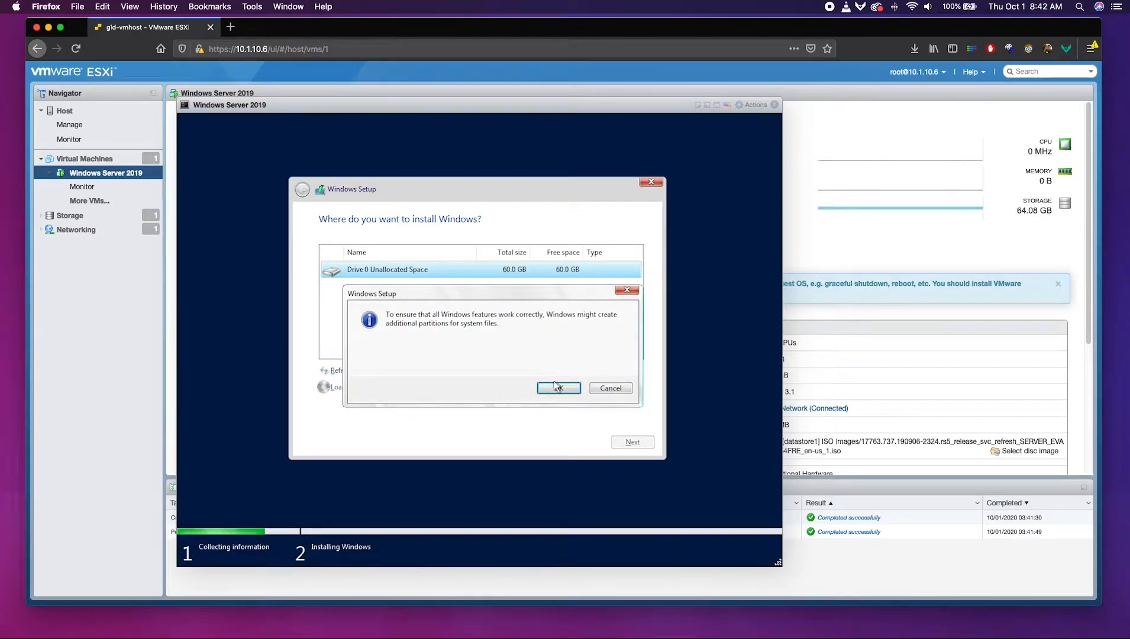
left_click(558, 387)
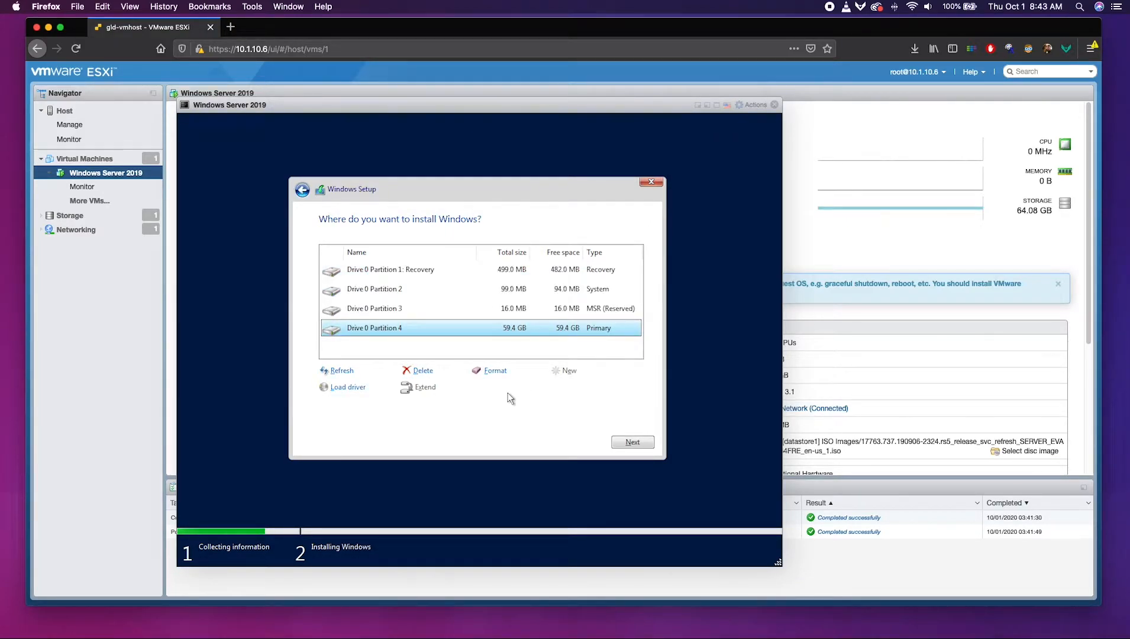
left_click(495, 371)
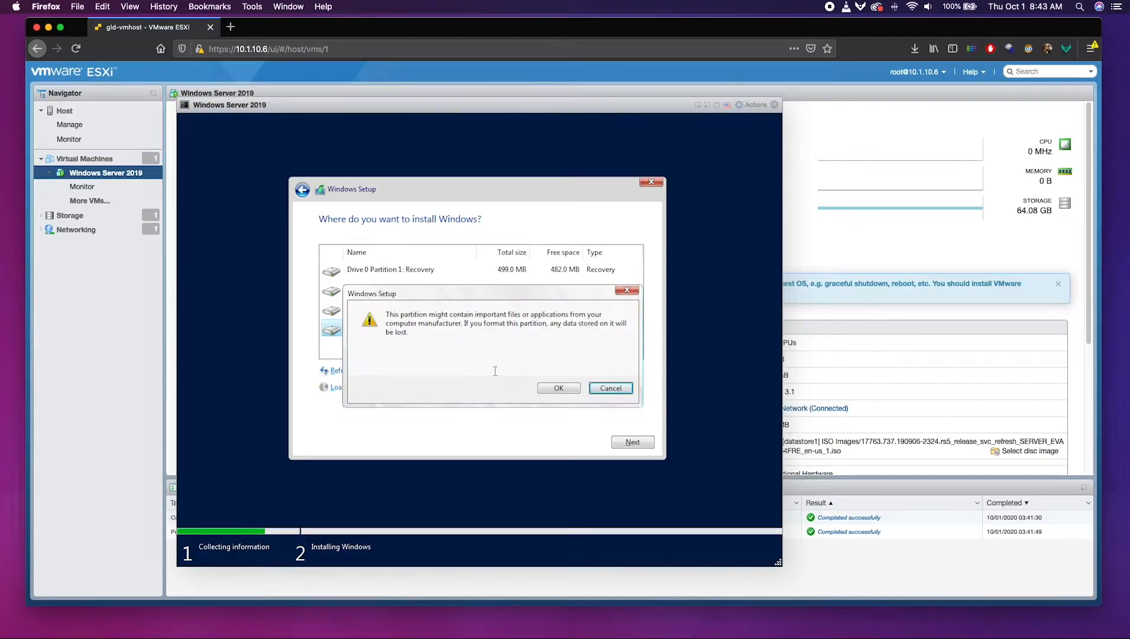
left_click(570, 387)
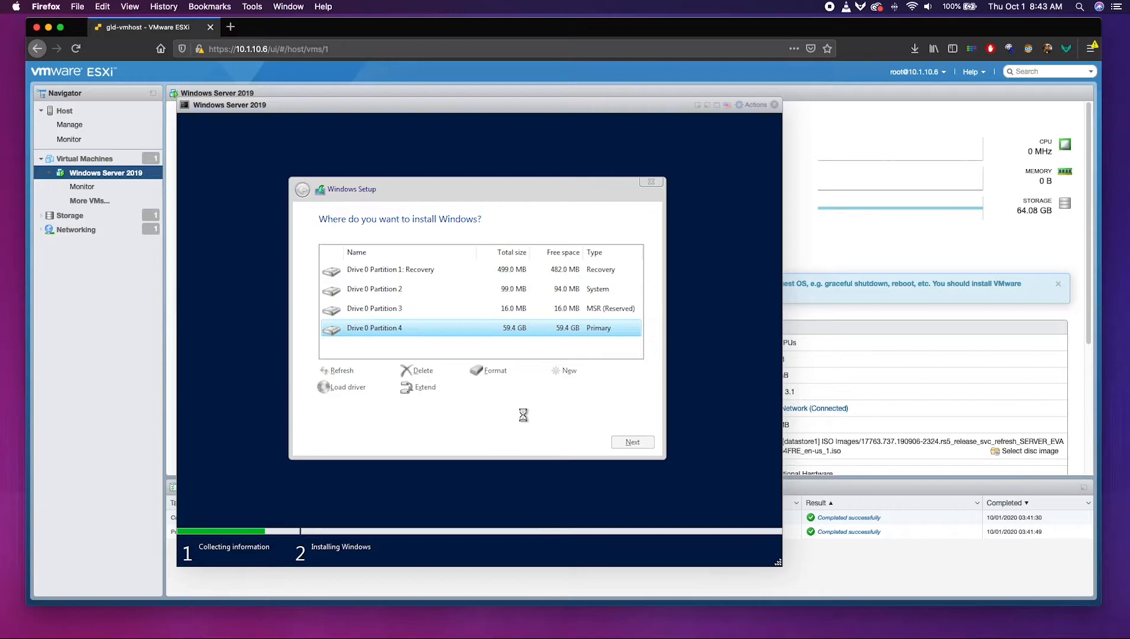
Install Windows on Drive 0 Partition 4, then set and confirm the Administrator password.
left_click(626, 444)
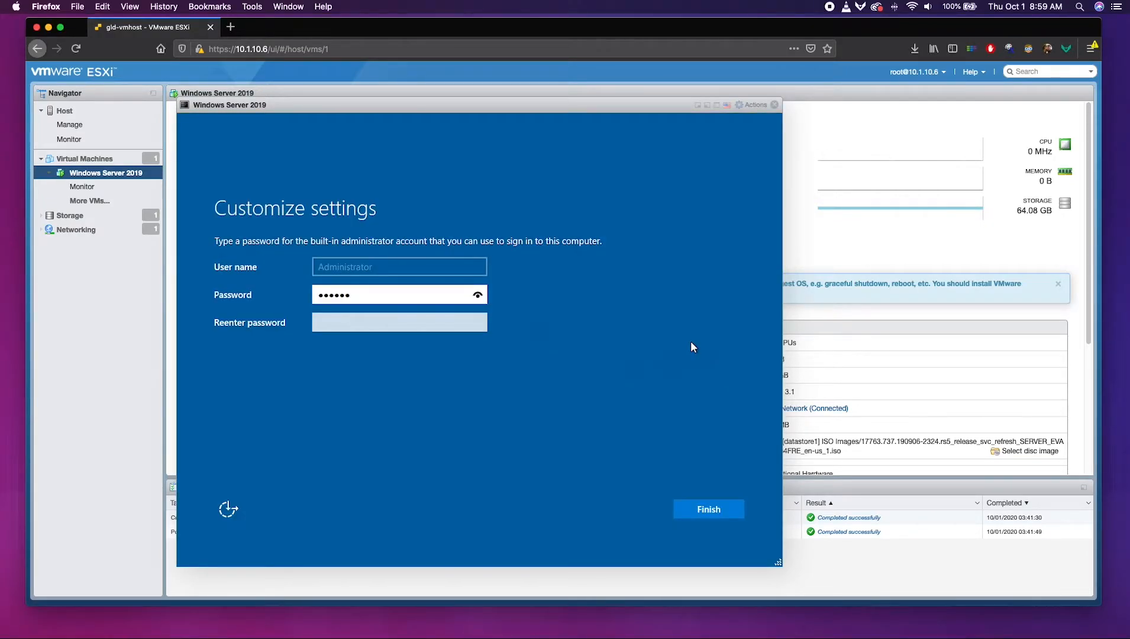
type("*************")
key("Tab")
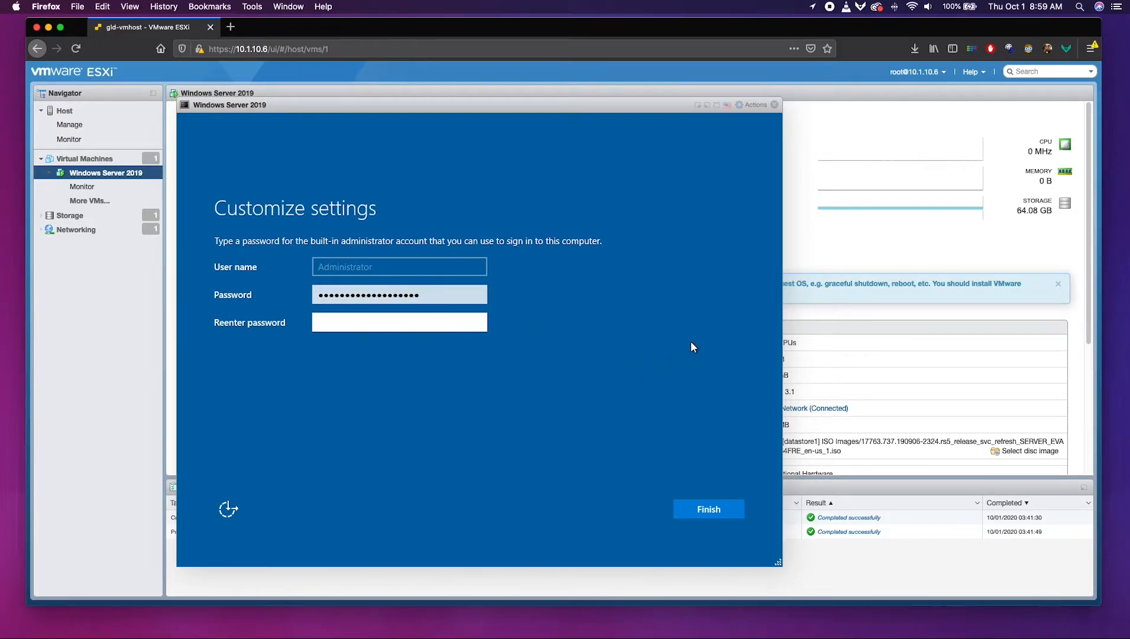
type("*******************")
key("Return")
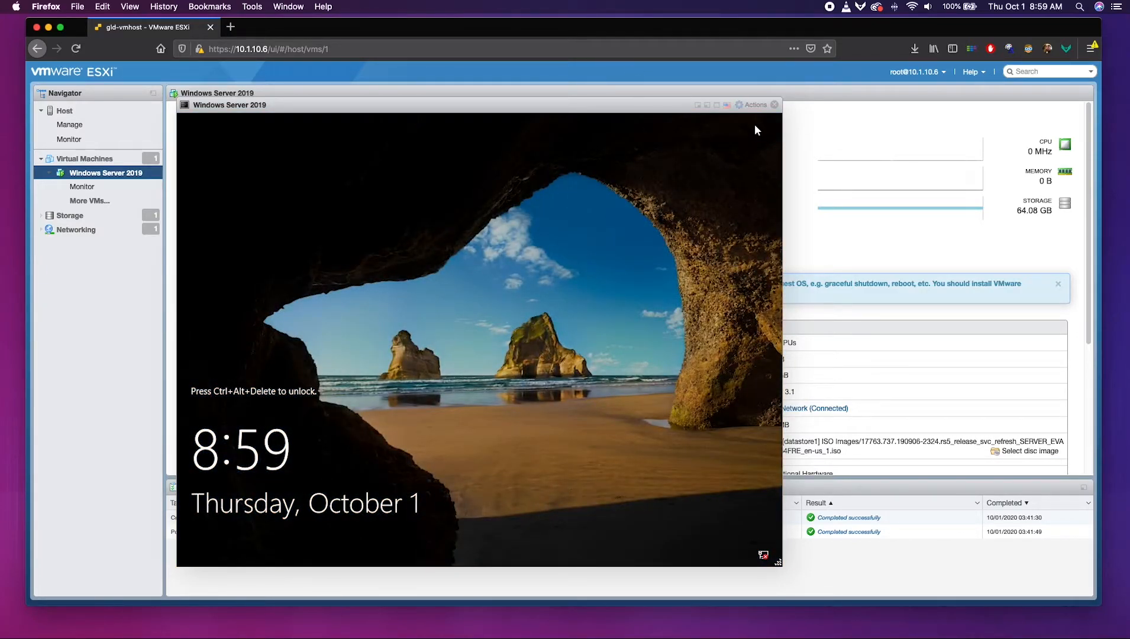
Send Ctrl-Alt-Delete to the guest and sign in with the Administrator password.
left_click(760, 105)
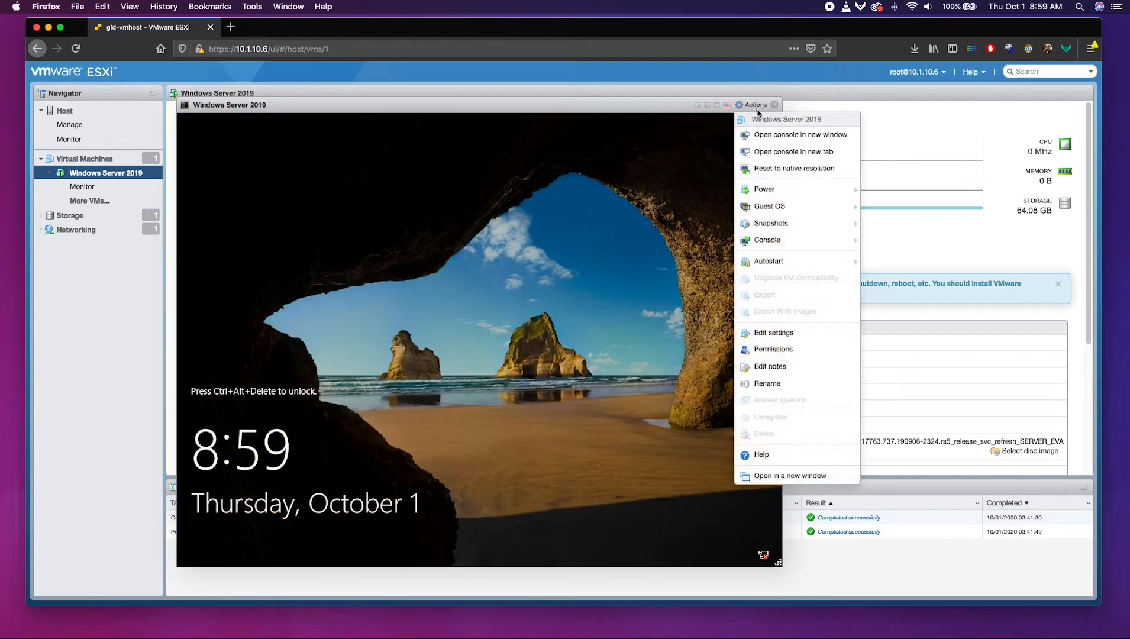
mouse_move(748, 223)
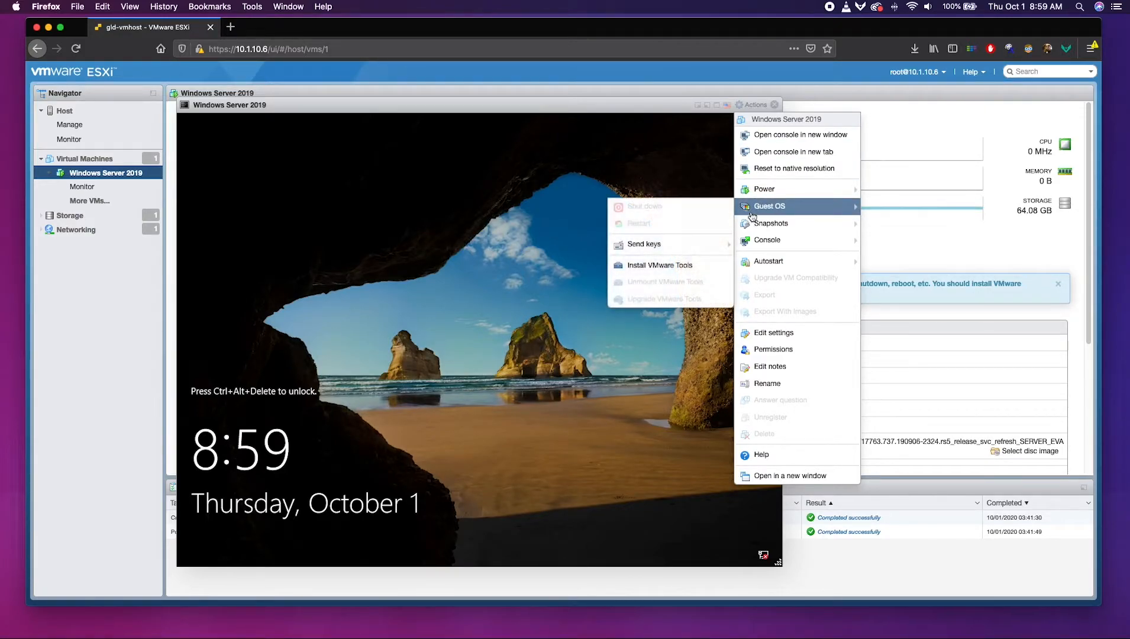
mouse_move(680, 244)
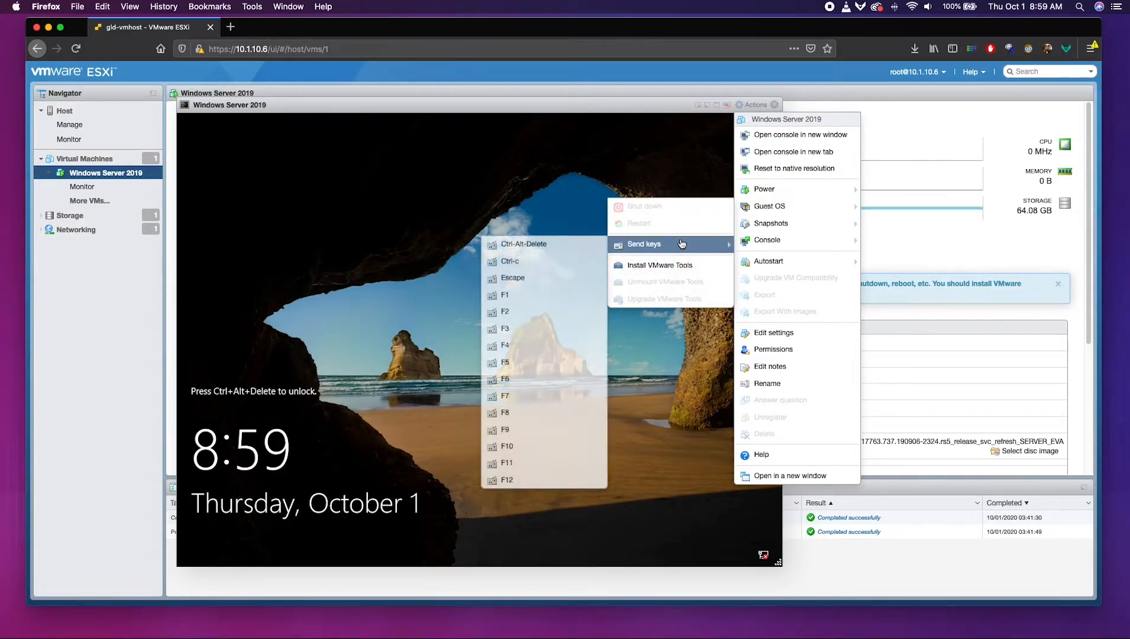
left_click(555, 245)
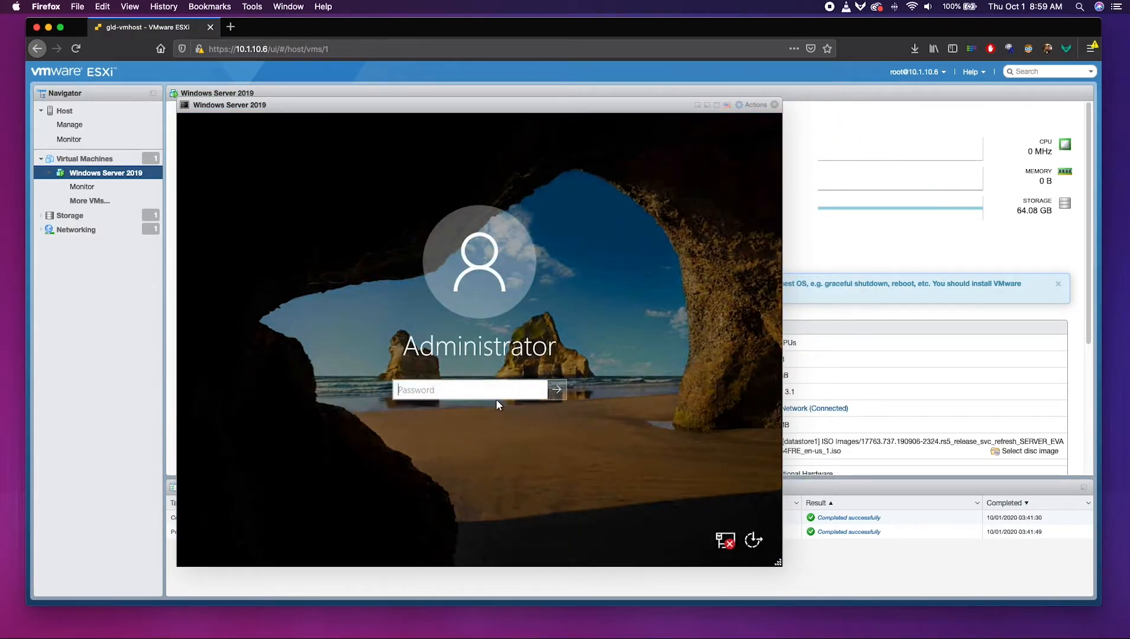
type("************")
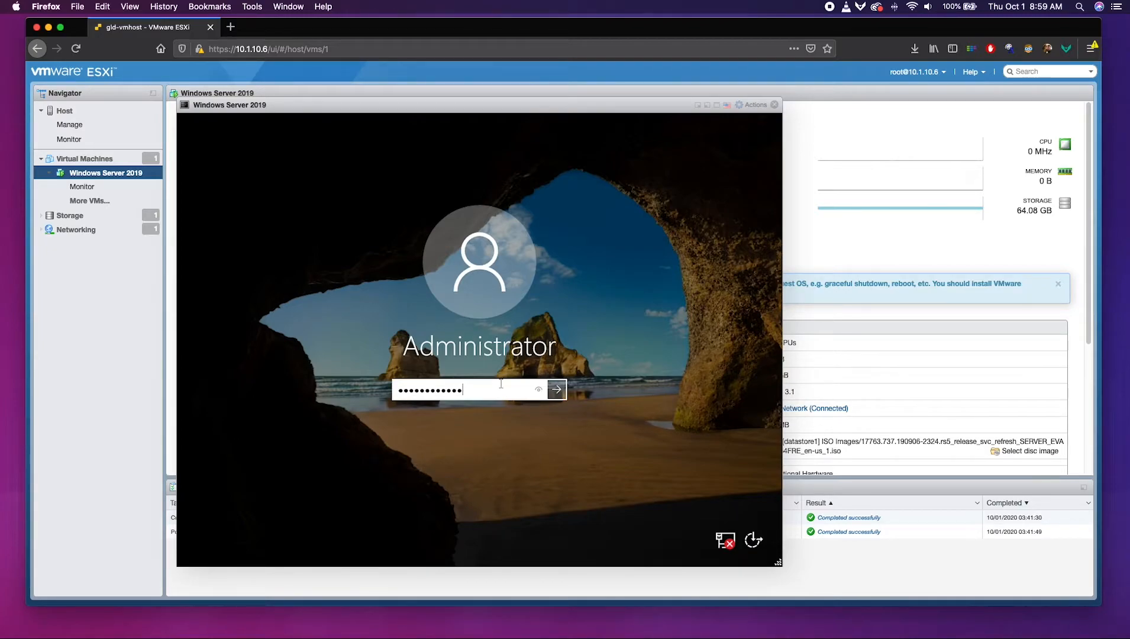
type("*******")
key("Return")
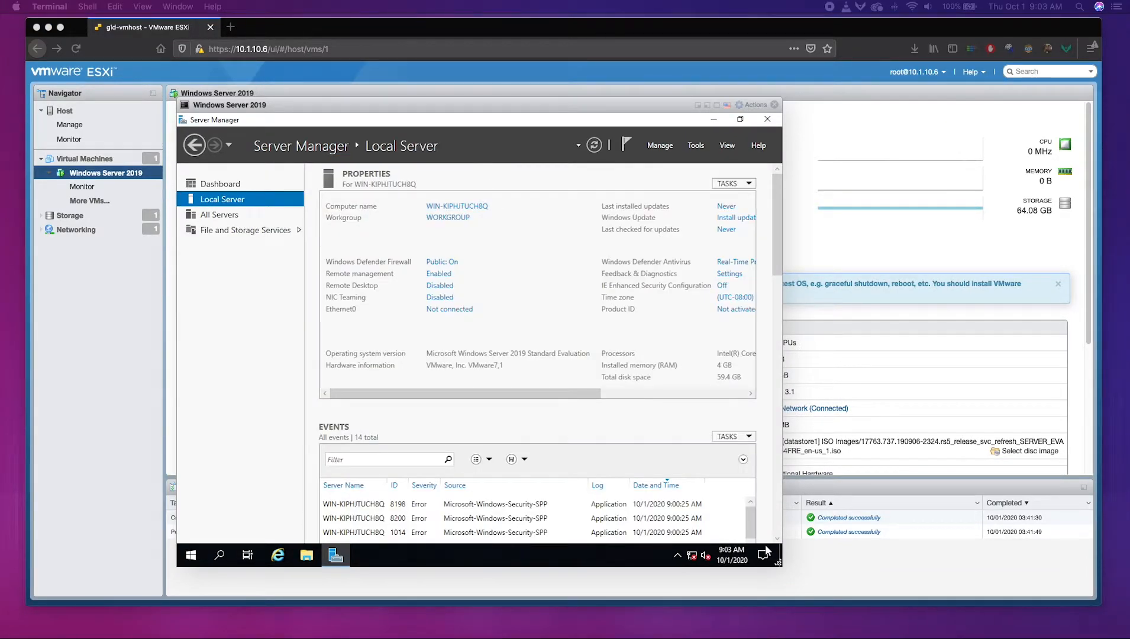
Ping 10.1.10.20 from Terminal, stop it at 100% packet loss, then minimize Terminal.
left_click_drag(1129, 195, 880, 109)
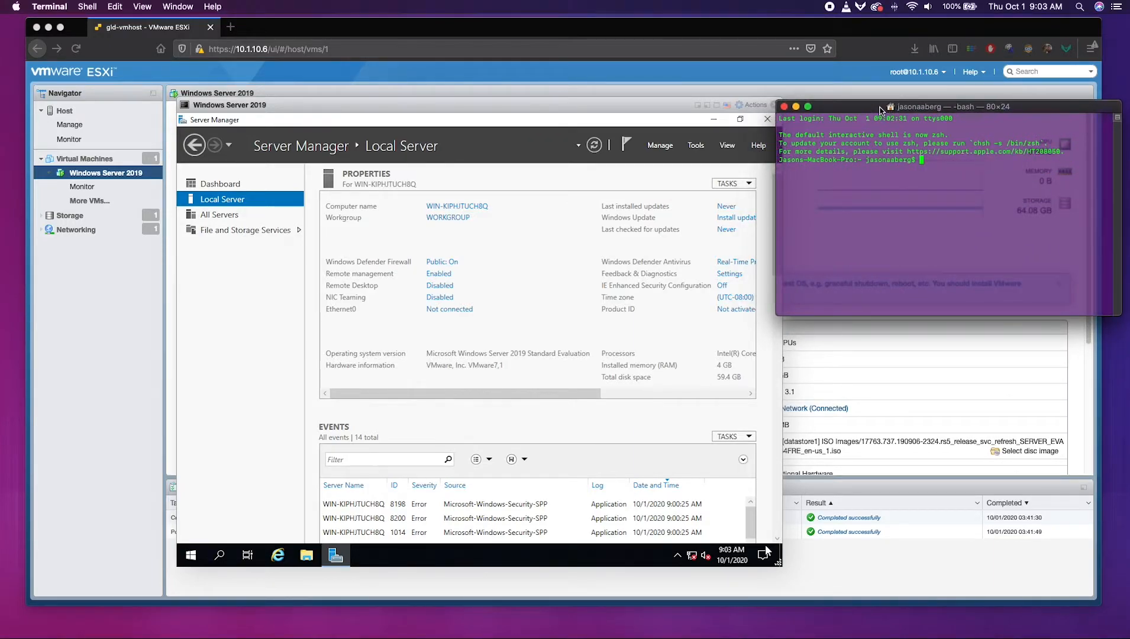
type("ping 10.1.10.20")
key("Return")
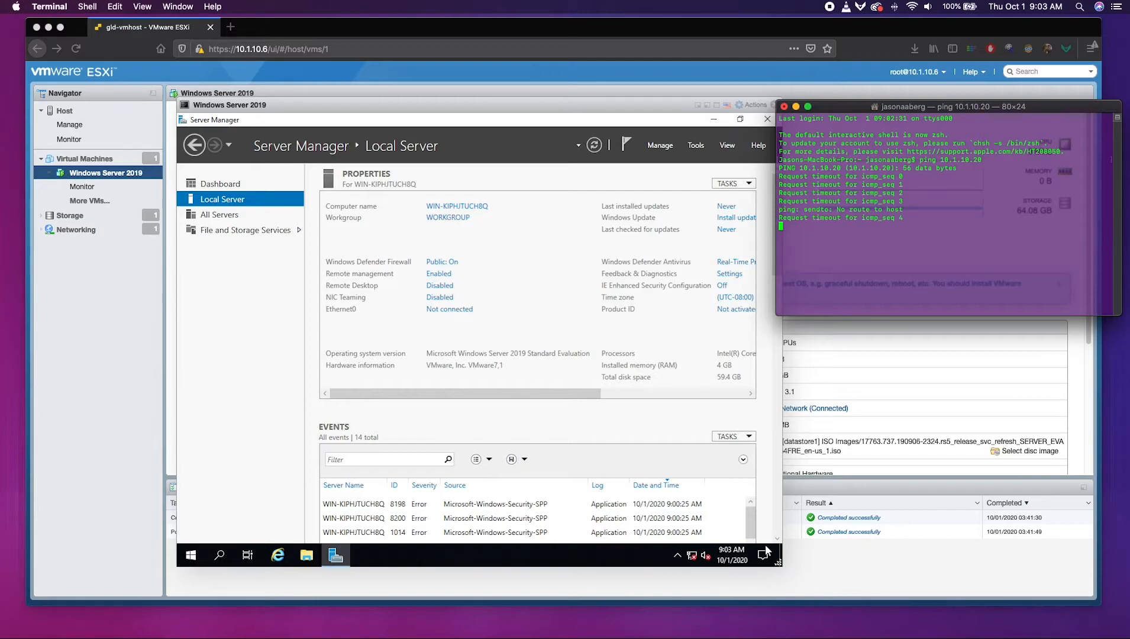
key("ctrl+c")
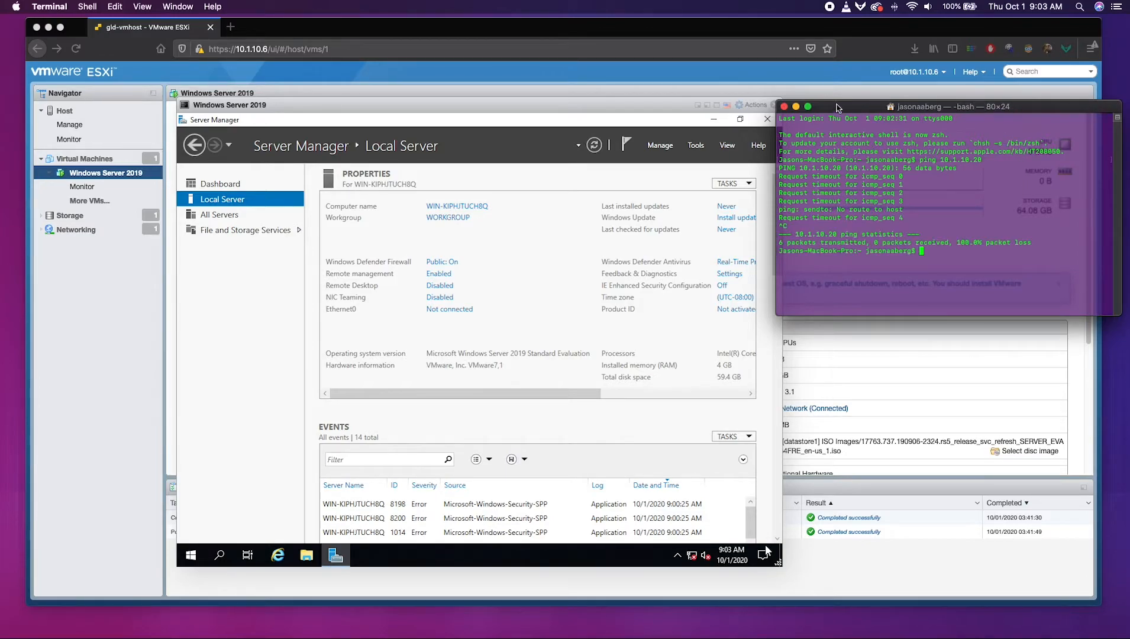
left_click(797, 107)
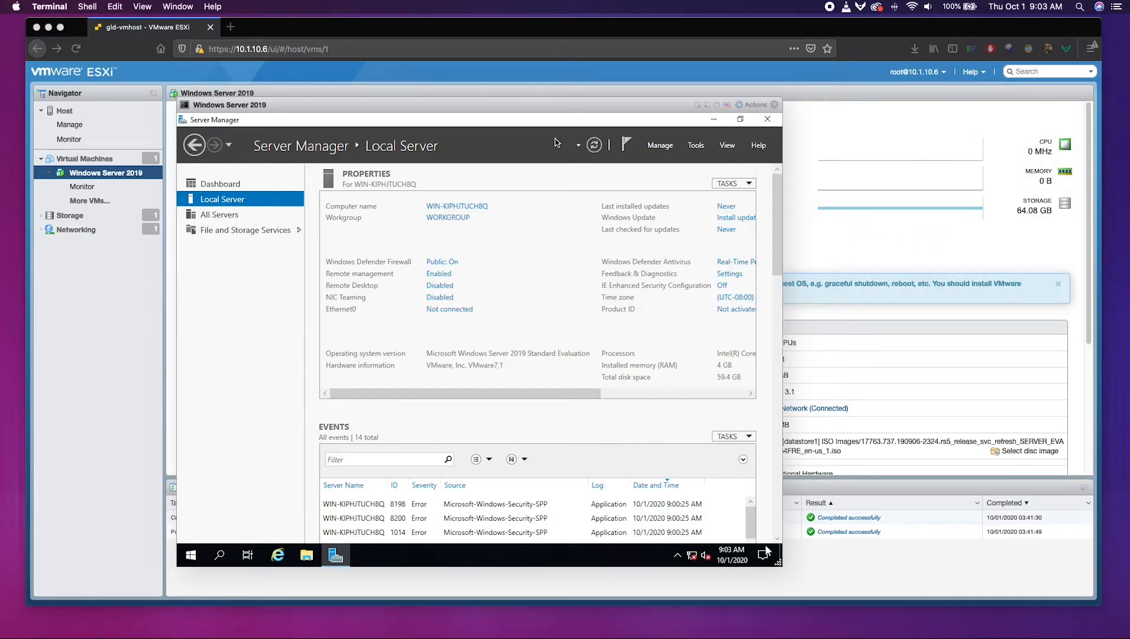
Close Server Manager and reach Network Connections via Control Panel (small icons) and Network and Sharing Center.
left_click(767, 119)
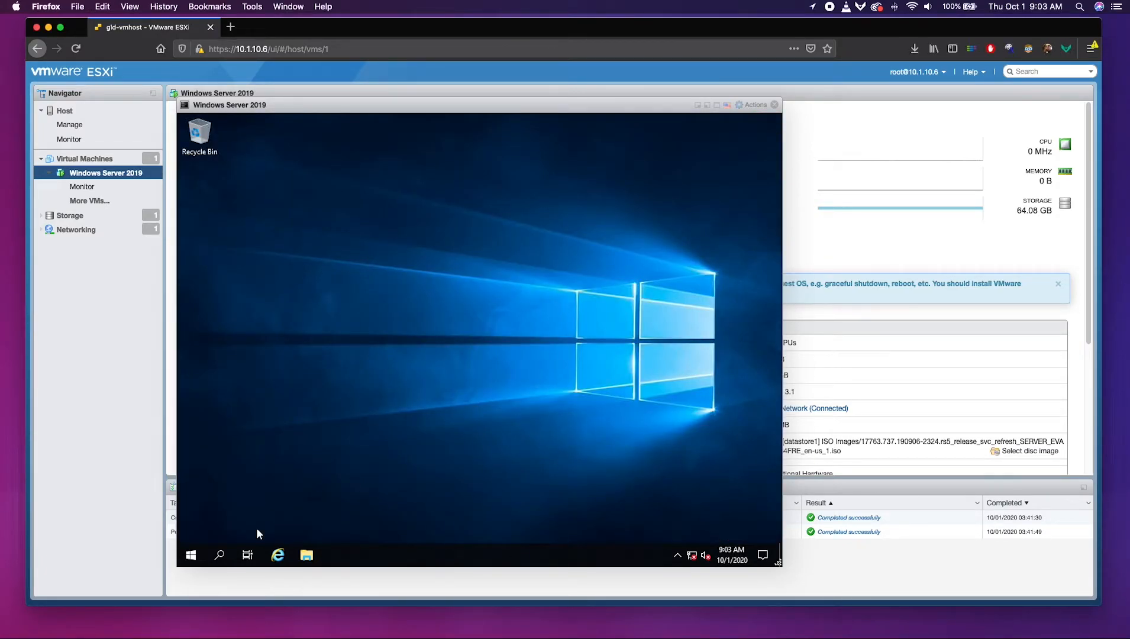
left_click(193, 555)
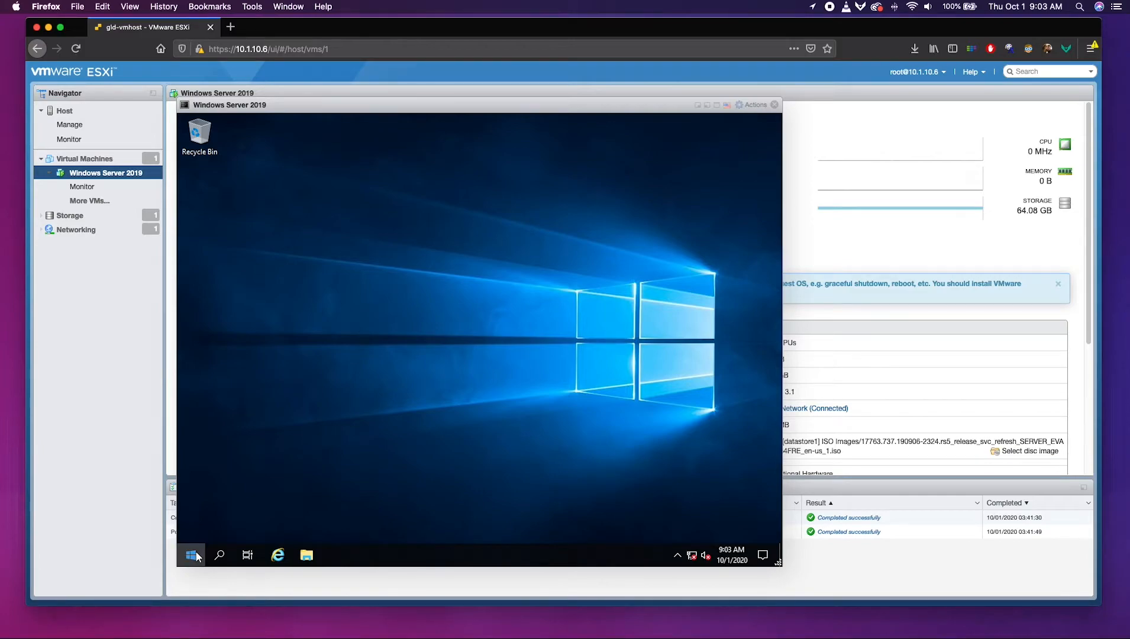
left_click(513, 299)
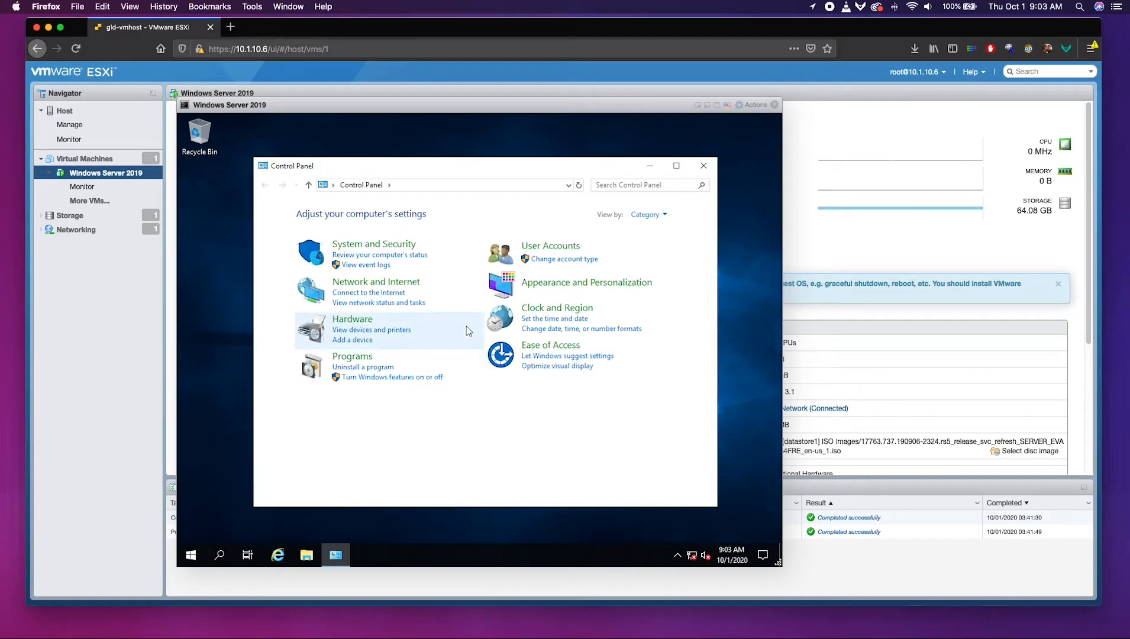
left_click(646, 215)
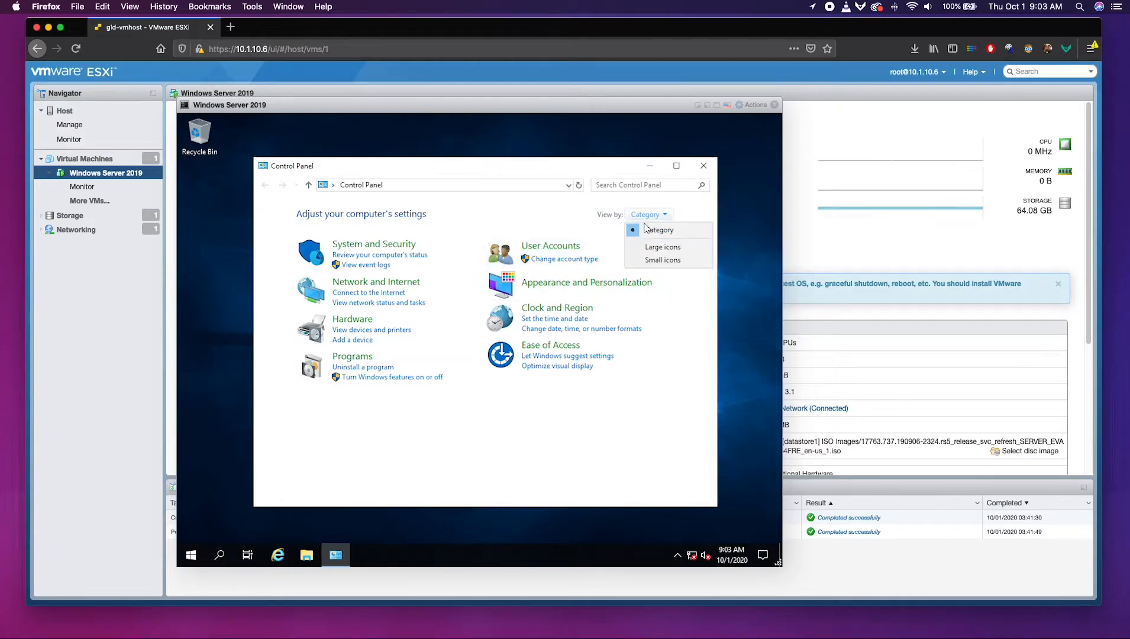
left_click(651, 261)
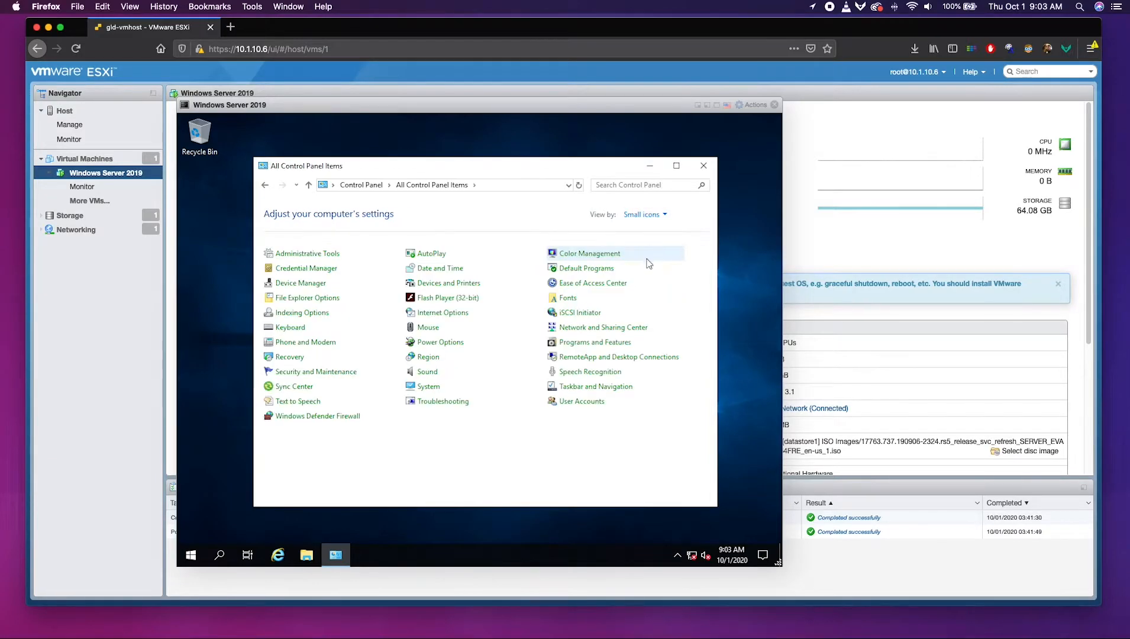
left_click(598, 329)
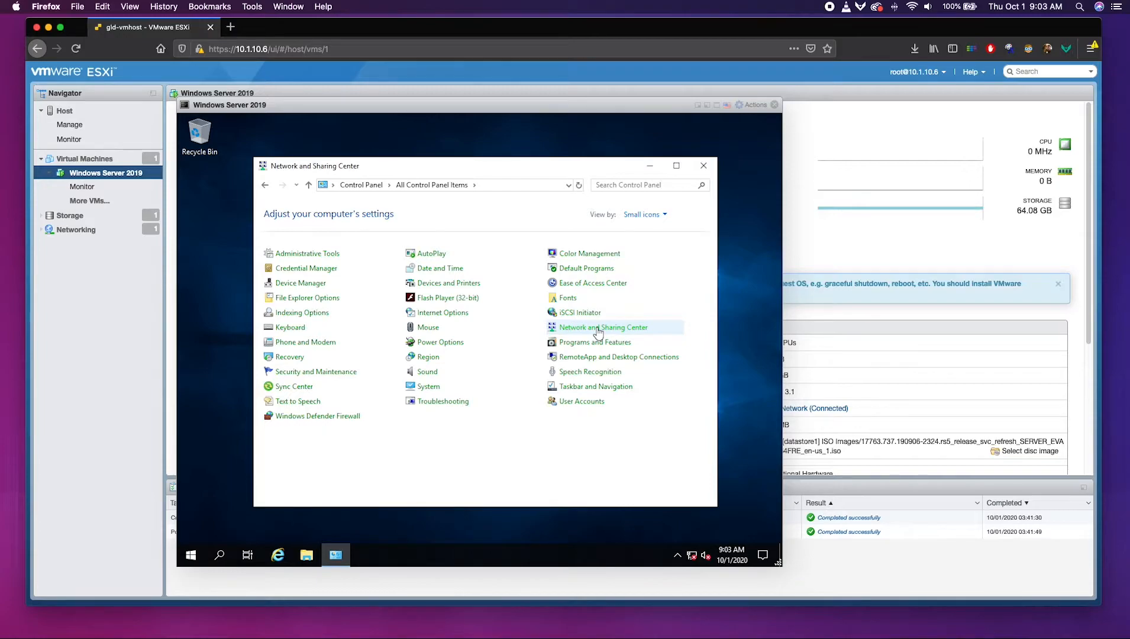
left_click(320, 229)
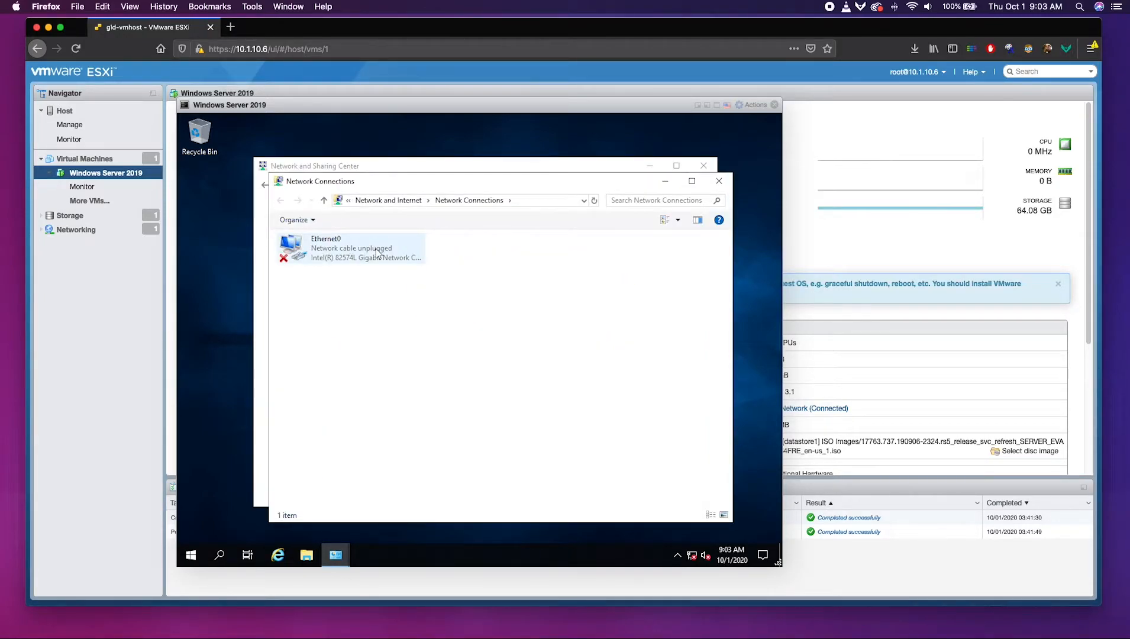
Open Ethernet0's IPv4 properties and switch to a manually entered IP address.
left_click(377, 249)
right_click(376, 248)
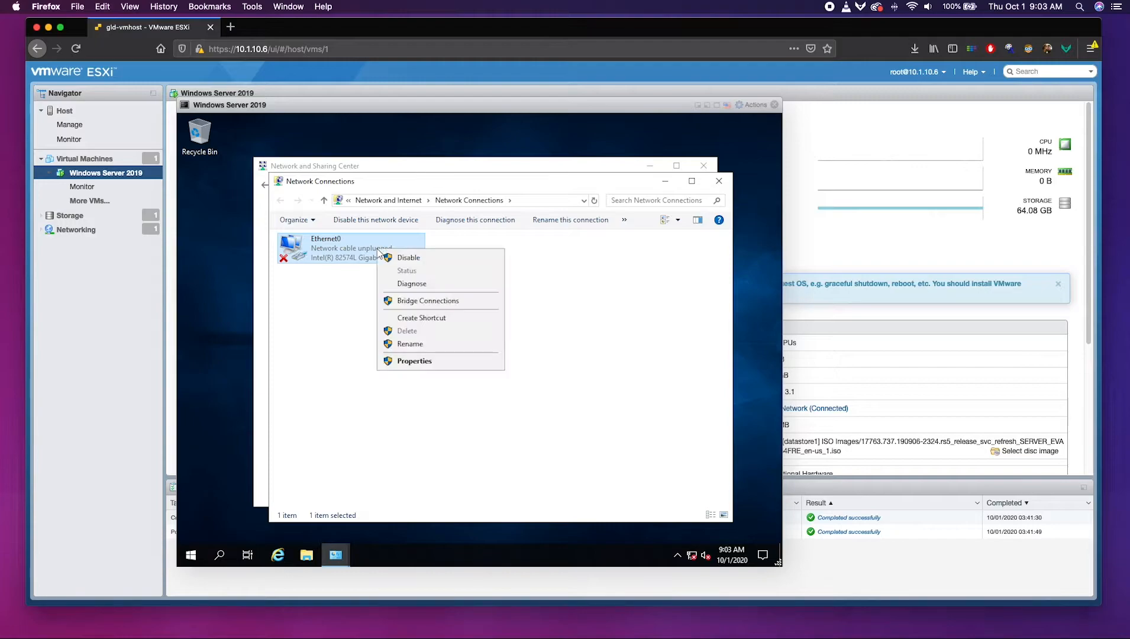
left_click(412, 360)
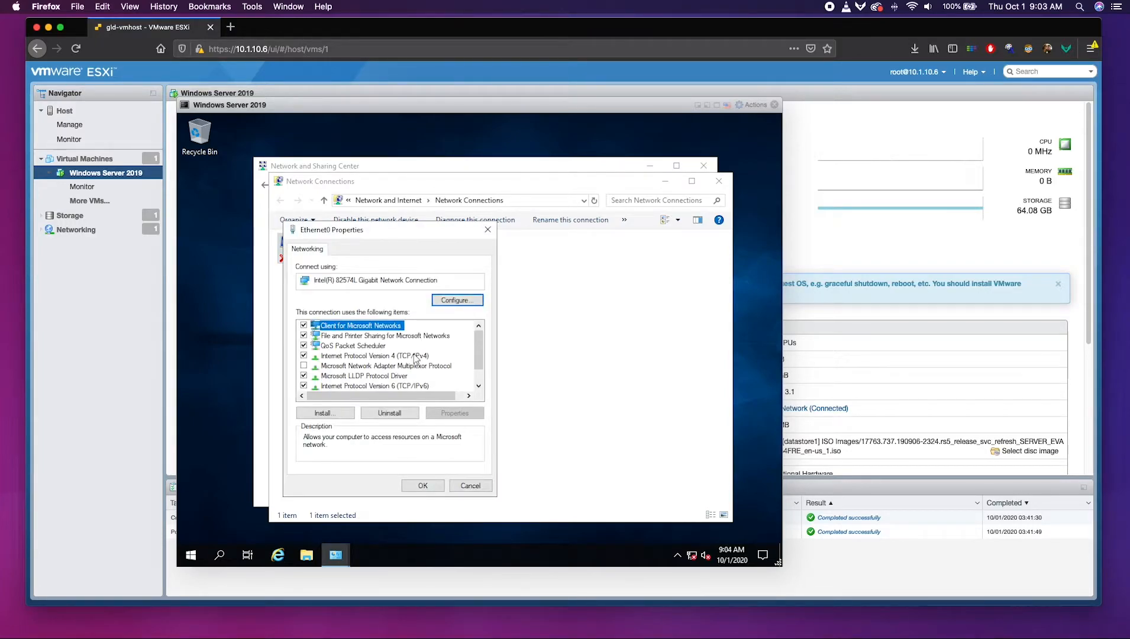
left_click(402, 356)
left_click(446, 413)
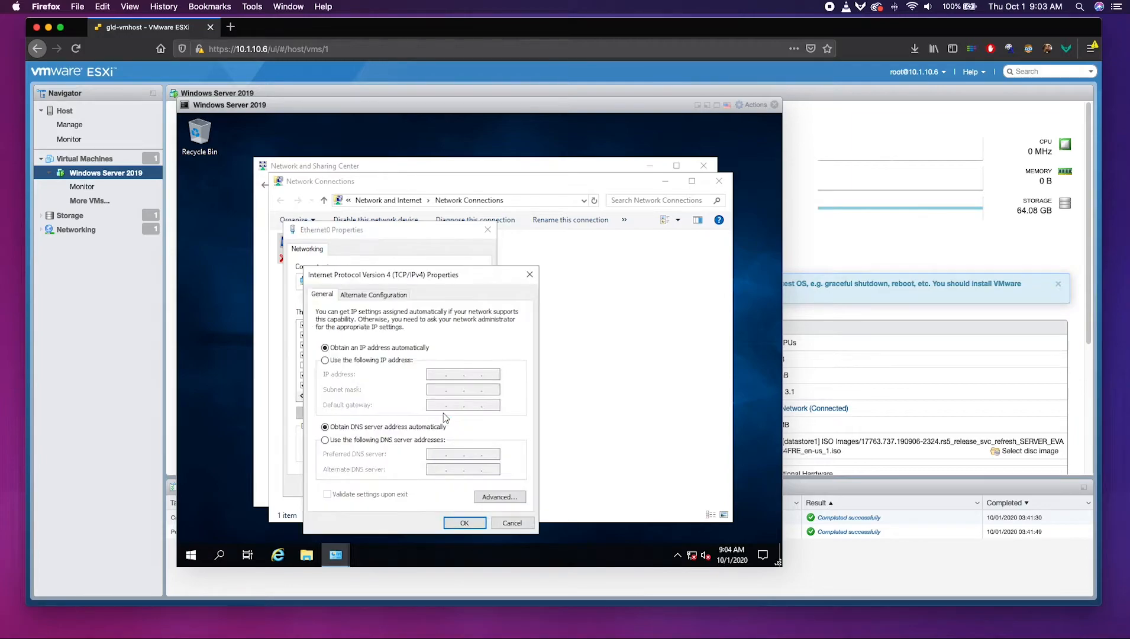
left_click(393, 360)
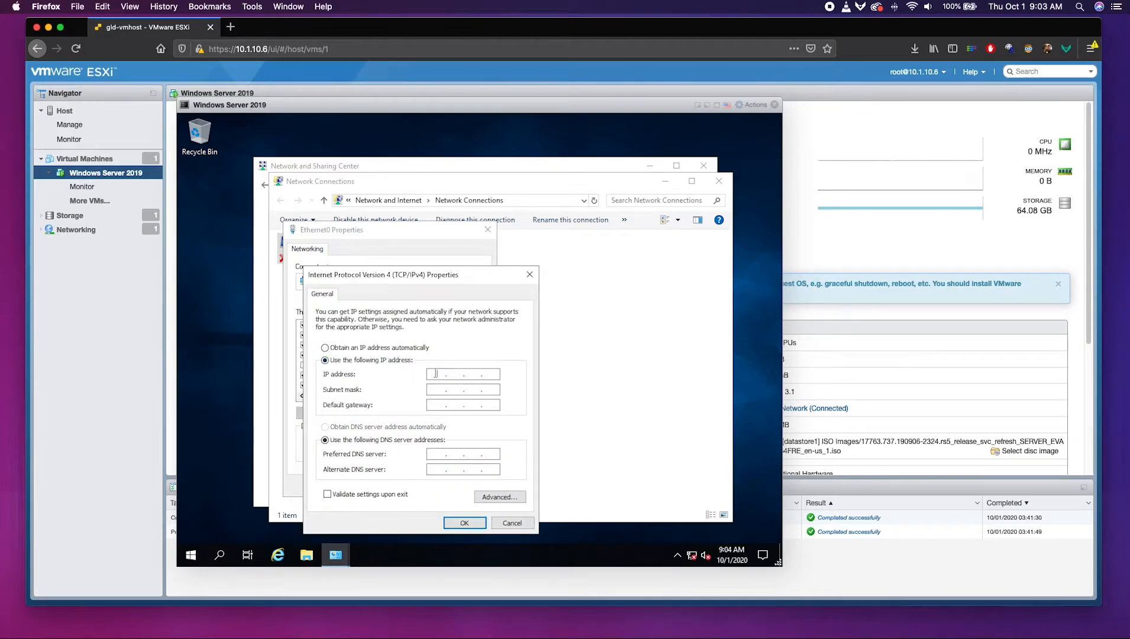
Enter IP 10.1.10.20, mask 255.255.255.0, gateway 10.1.10.1, DNS 10.1.10.8 and 8.8.8.8, and confirm.
type("10 . 1 . 10 . 20")
key("Tab")
type("25525525510.1")
key("Tab")
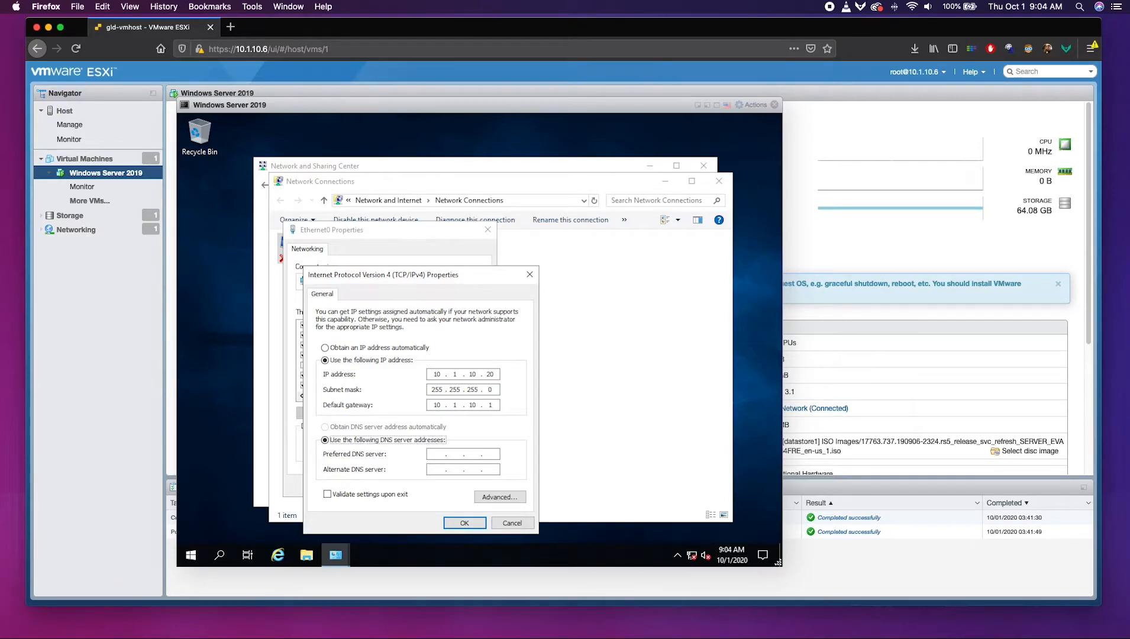
key("Tab")
type("10")
type(".1.10")
type("8")
type("8.8.8.8")
left_click(455, 525)
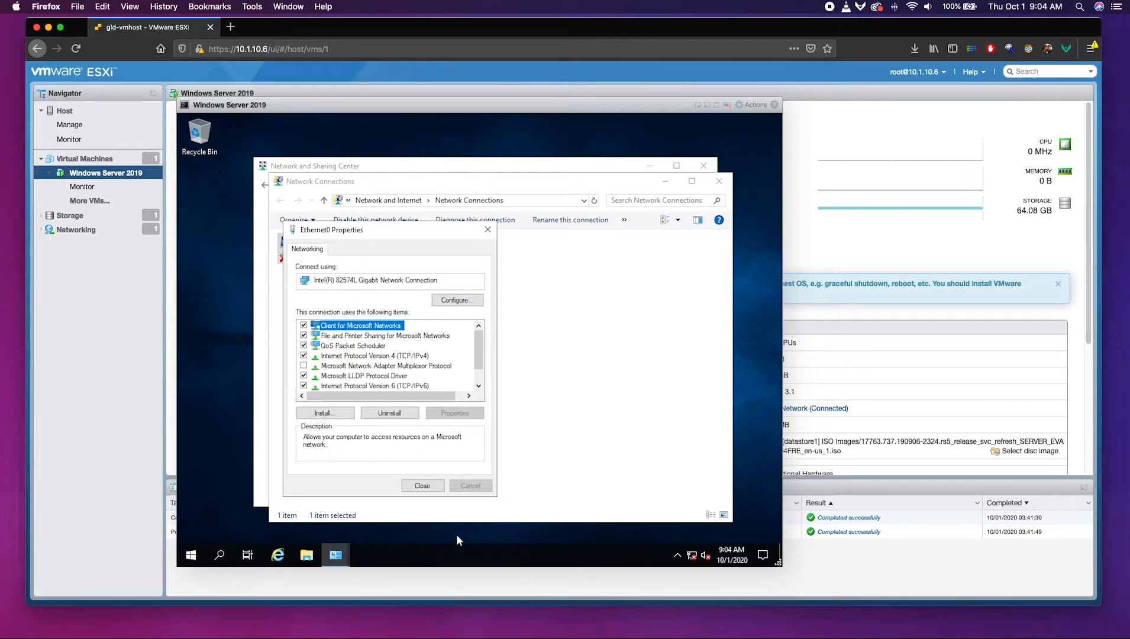
left_click(434, 486)
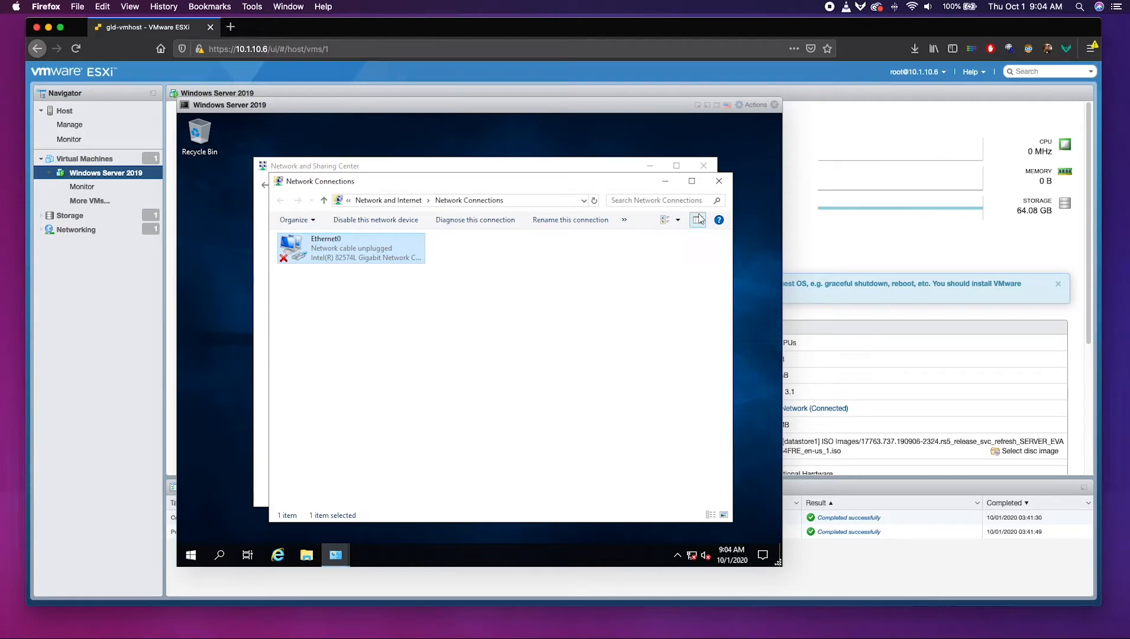
left_click(718, 180)
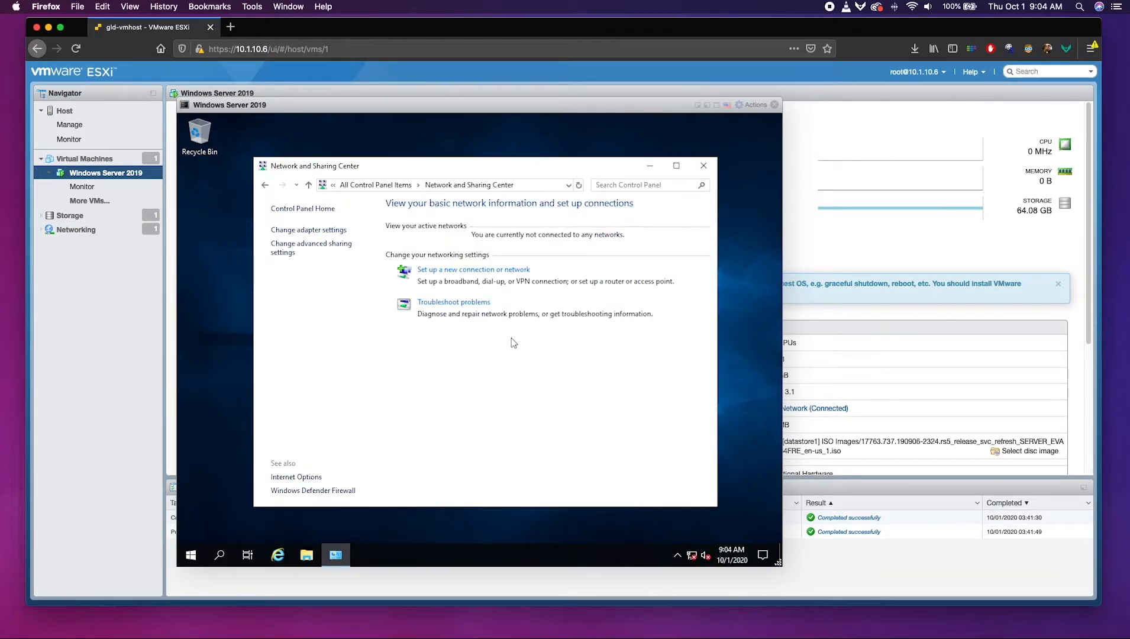
In System remote settings, allow Remote Desktop connections and untick Network Level Authentication.
left_click(381, 183)
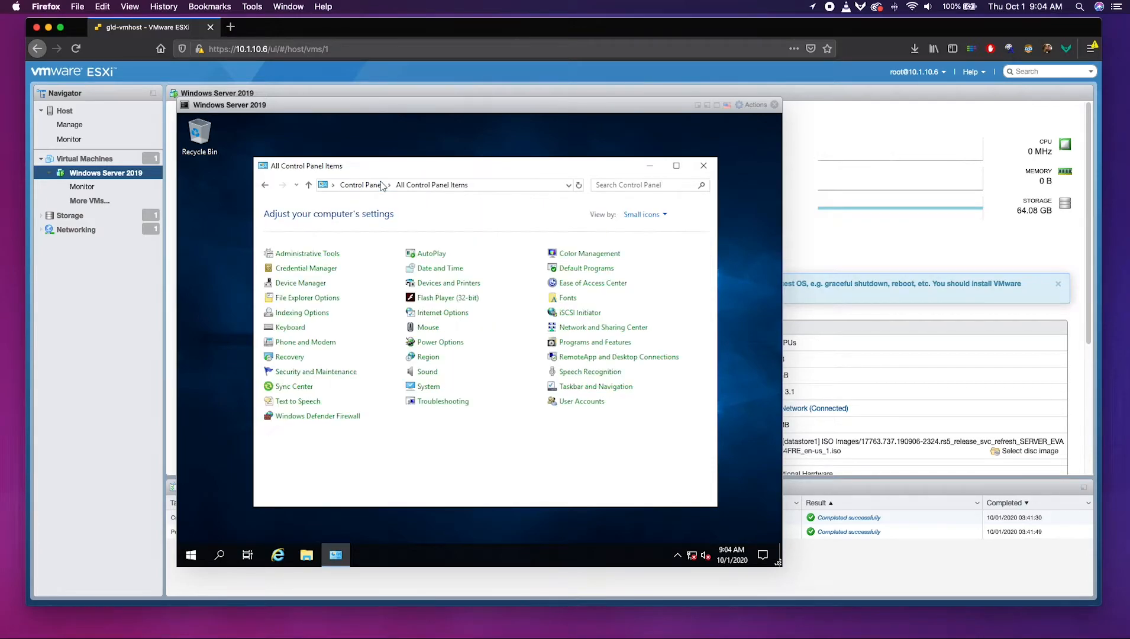
left_click(434, 391)
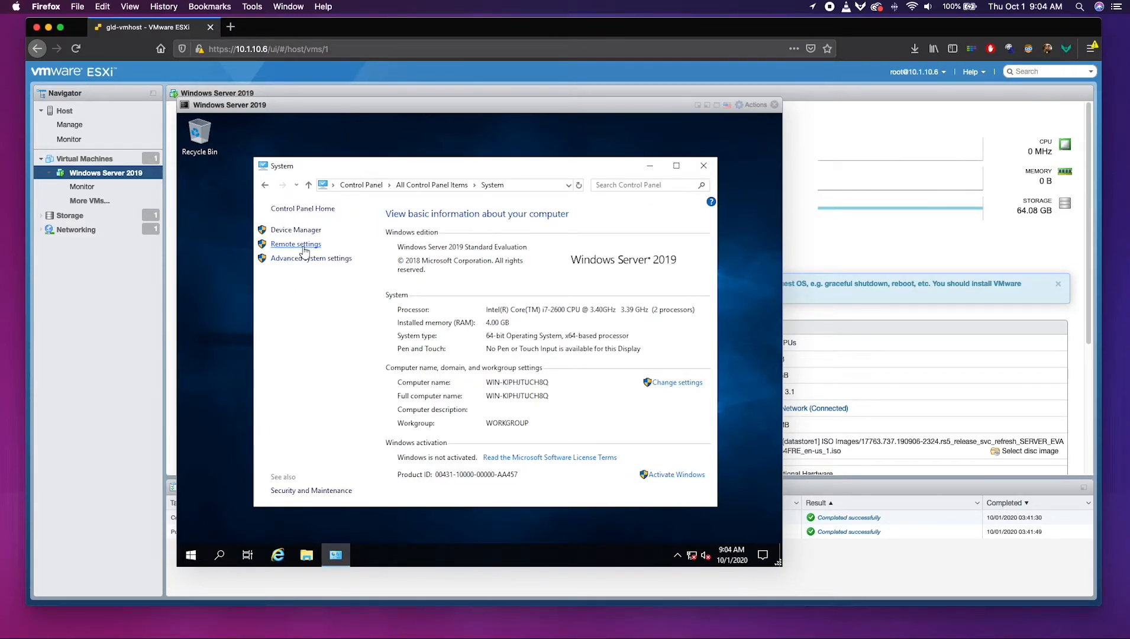
left_click(303, 246)
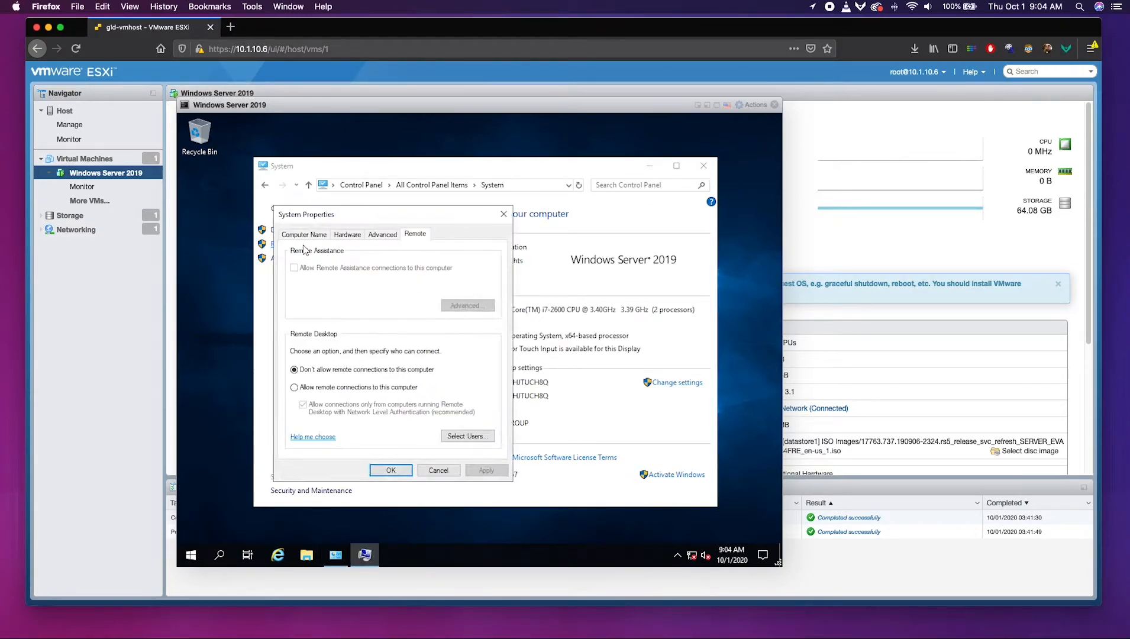
left_click(323, 388)
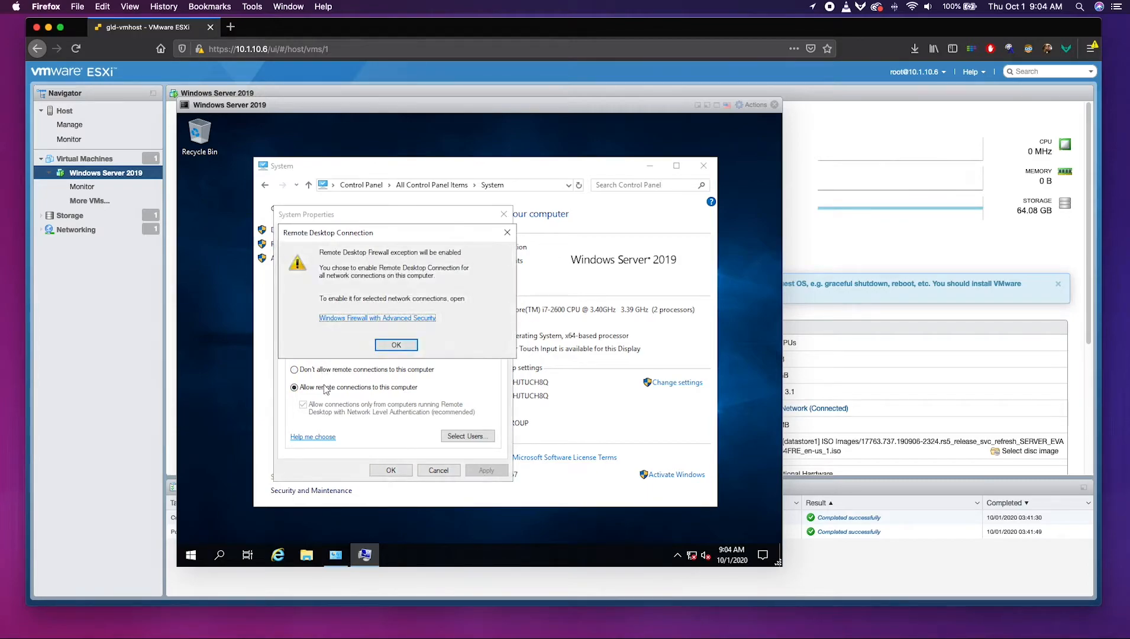
left_click(396, 344)
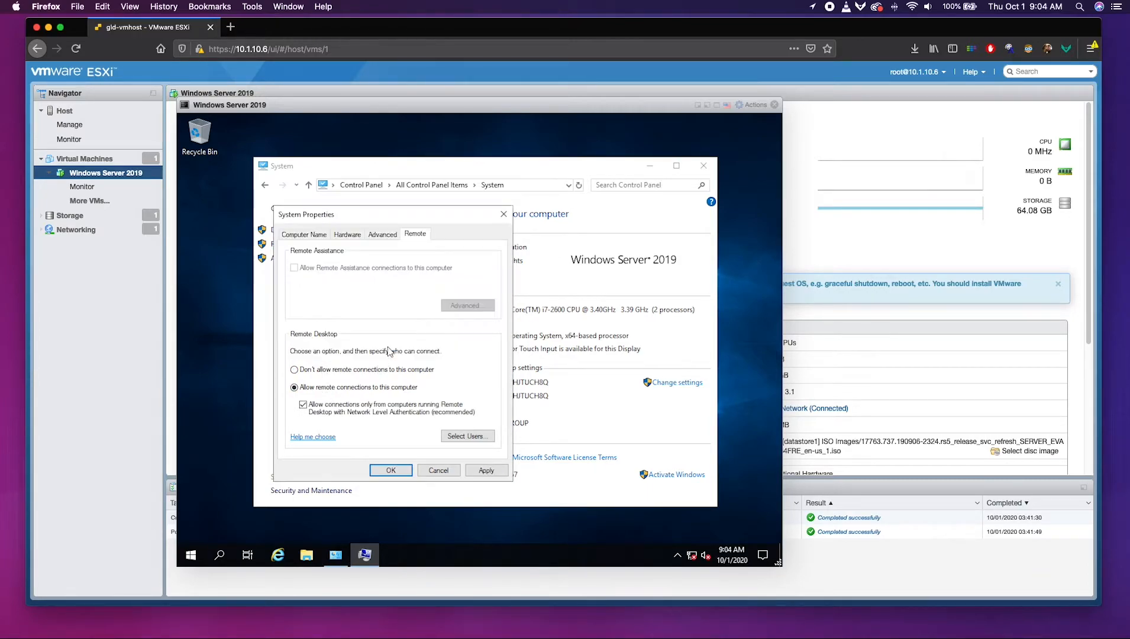
left_click(303, 405)
left_click(470, 469)
left_click(398, 470)
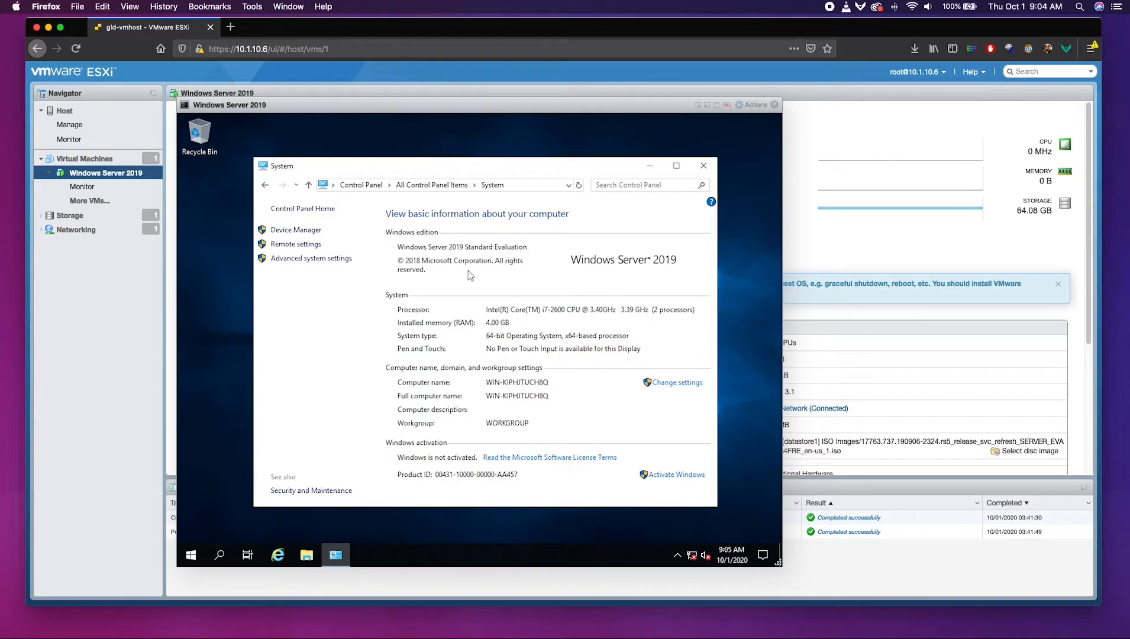
Close System, shut down the server with reason Other (Unplanned), and close the console.
left_click(703, 166)
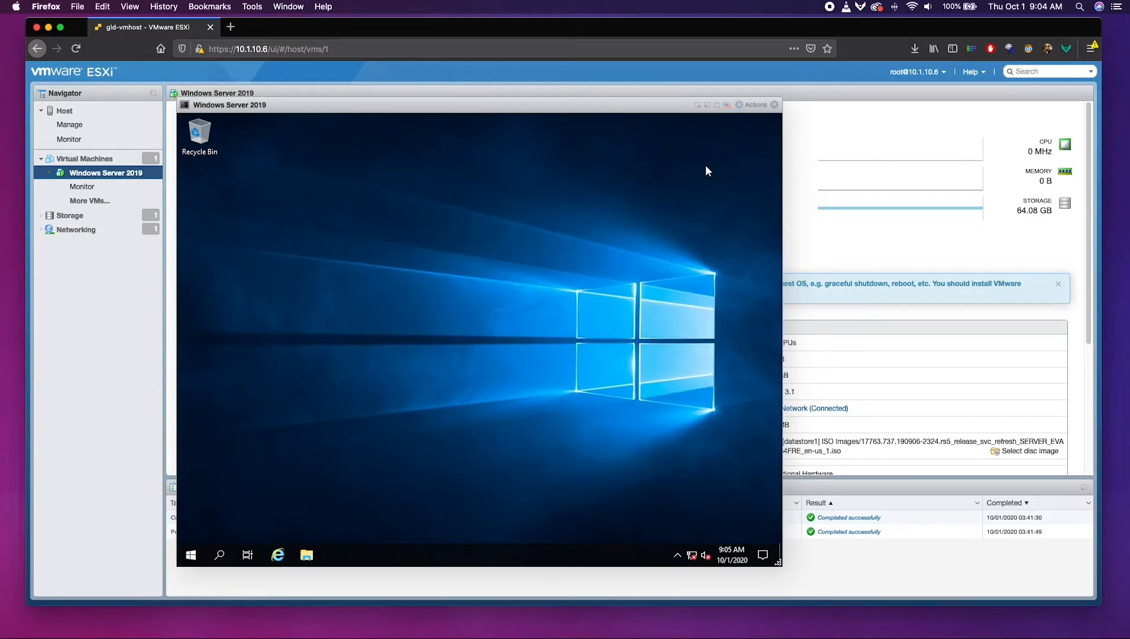
left_click(192, 553)
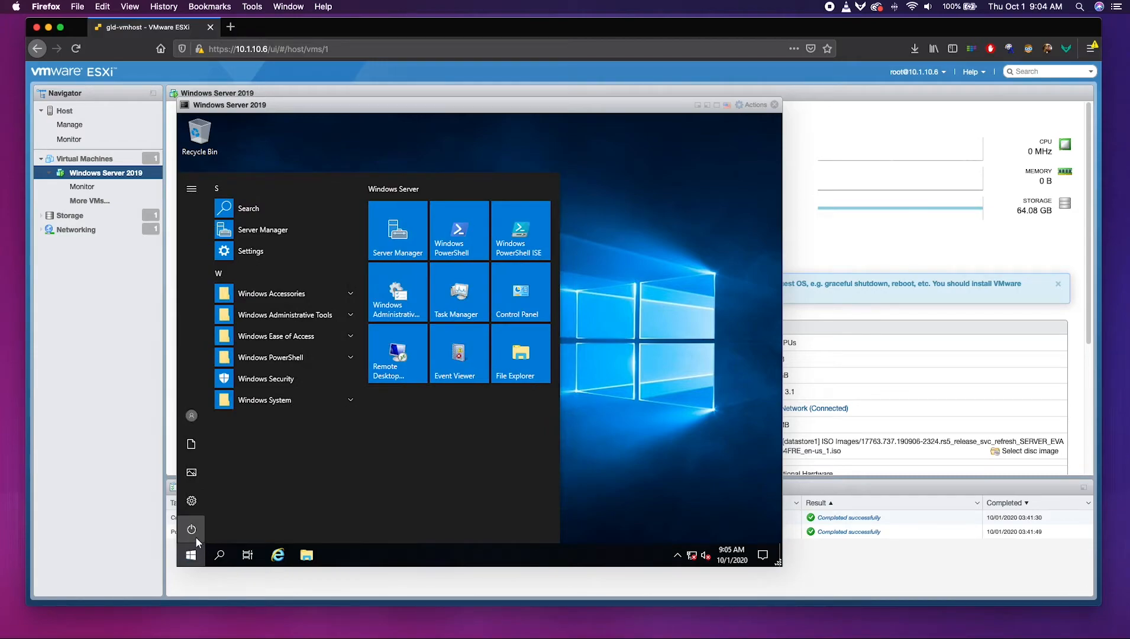
left_click(195, 536)
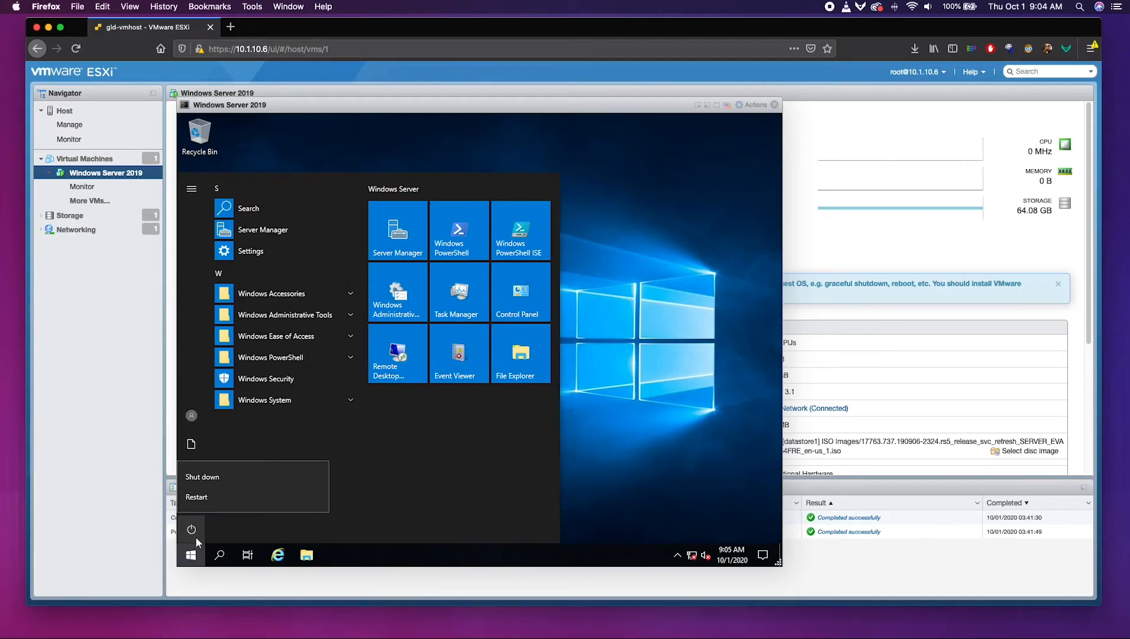
left_click(216, 478)
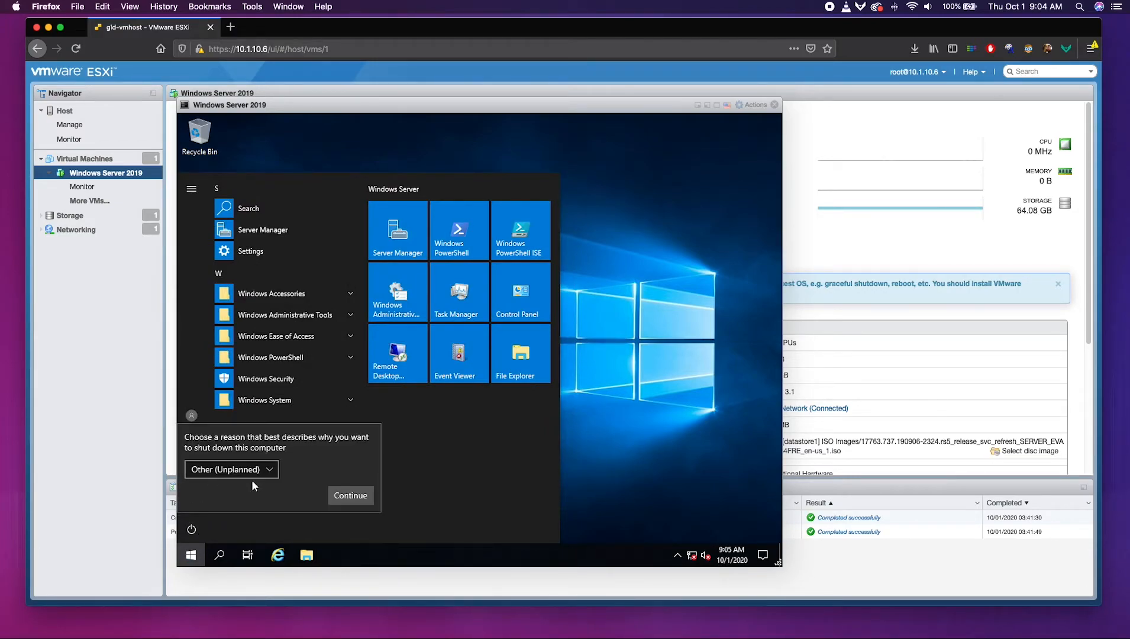
left_click(355, 497)
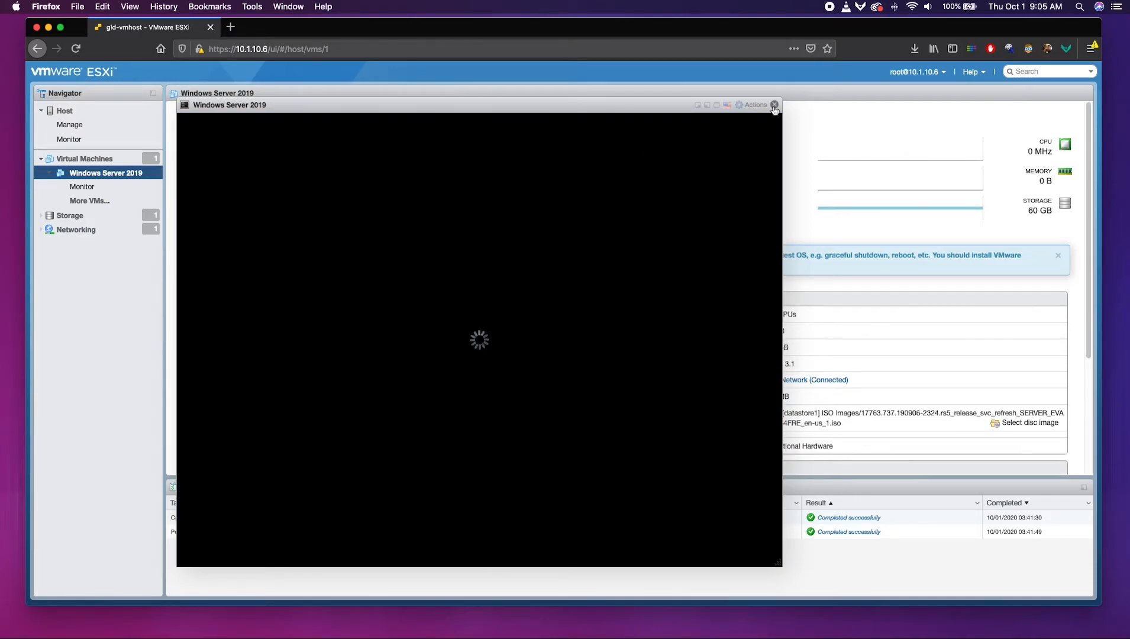
left_click(773, 106)
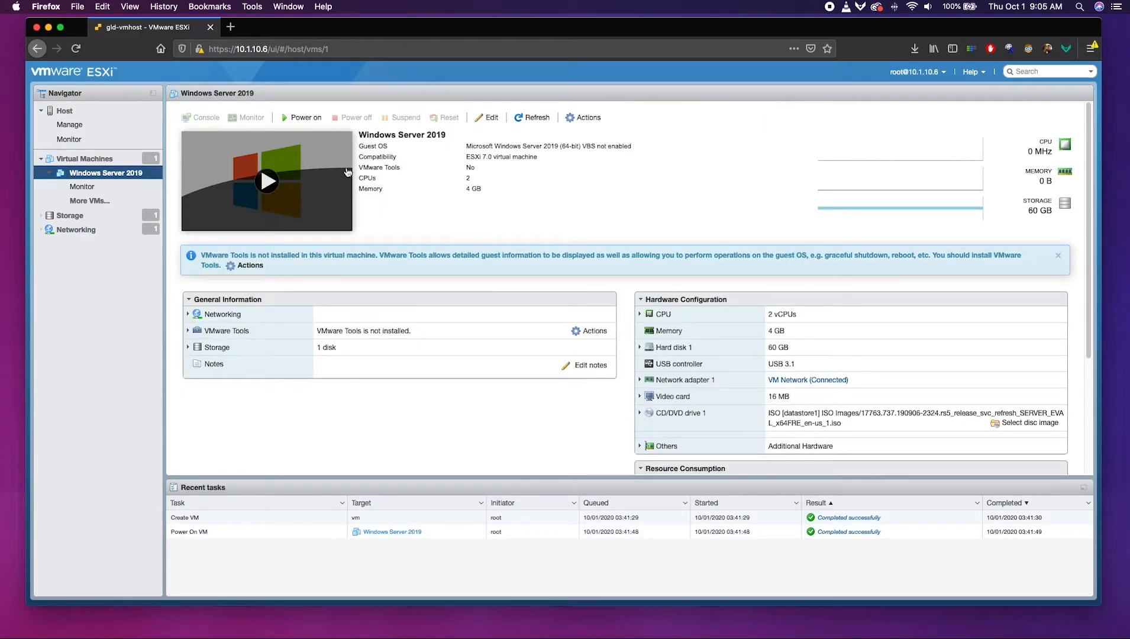
In Edit settings, tick Connect for Network Adapter 1 on VM Network and save.
left_click(499, 115)
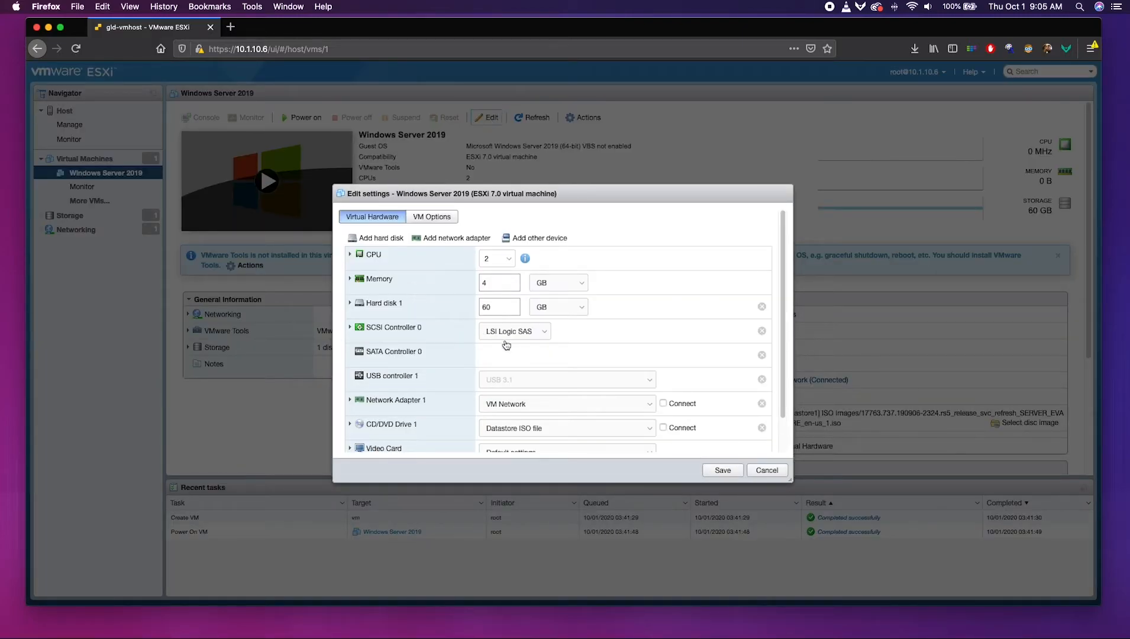
left_click(663, 404)
left_click(653, 408)
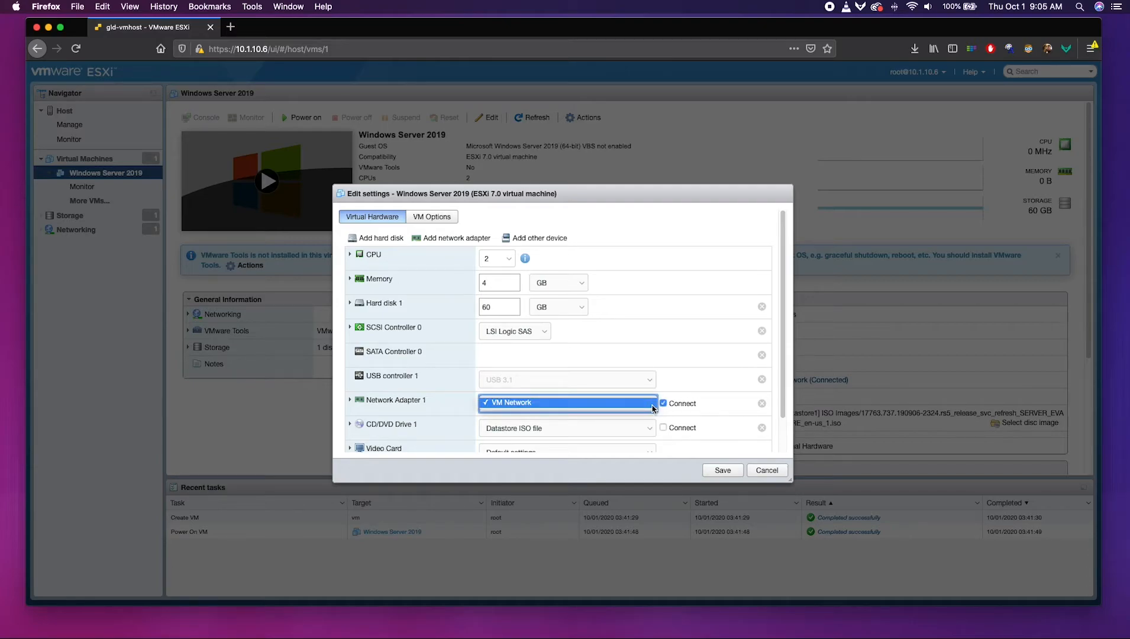
left_click(360, 404)
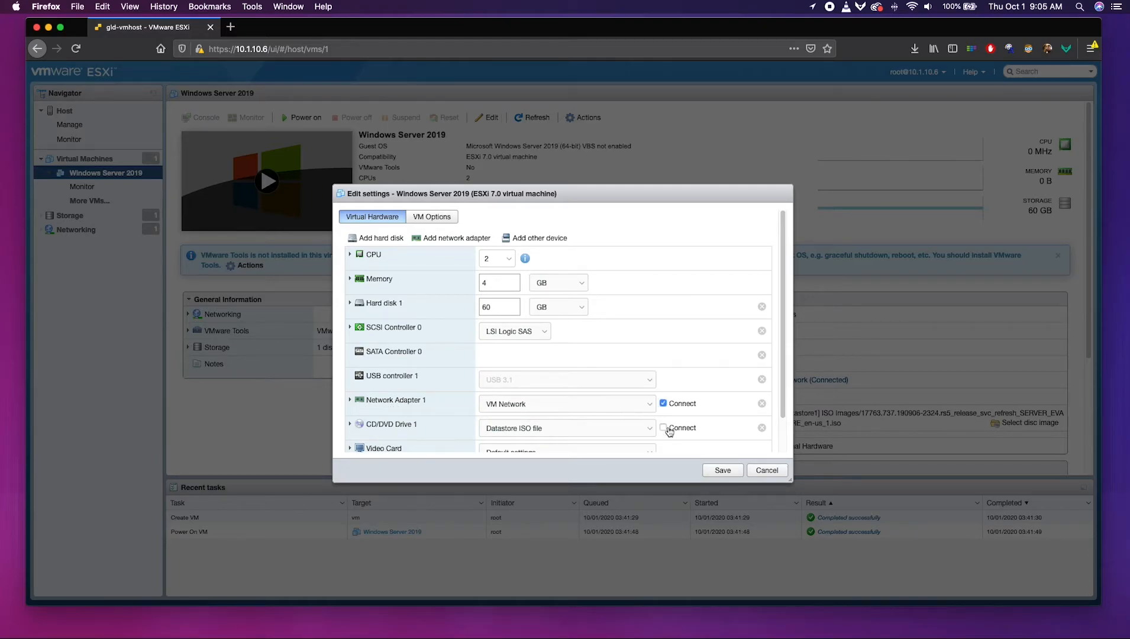
left_click(722, 470)
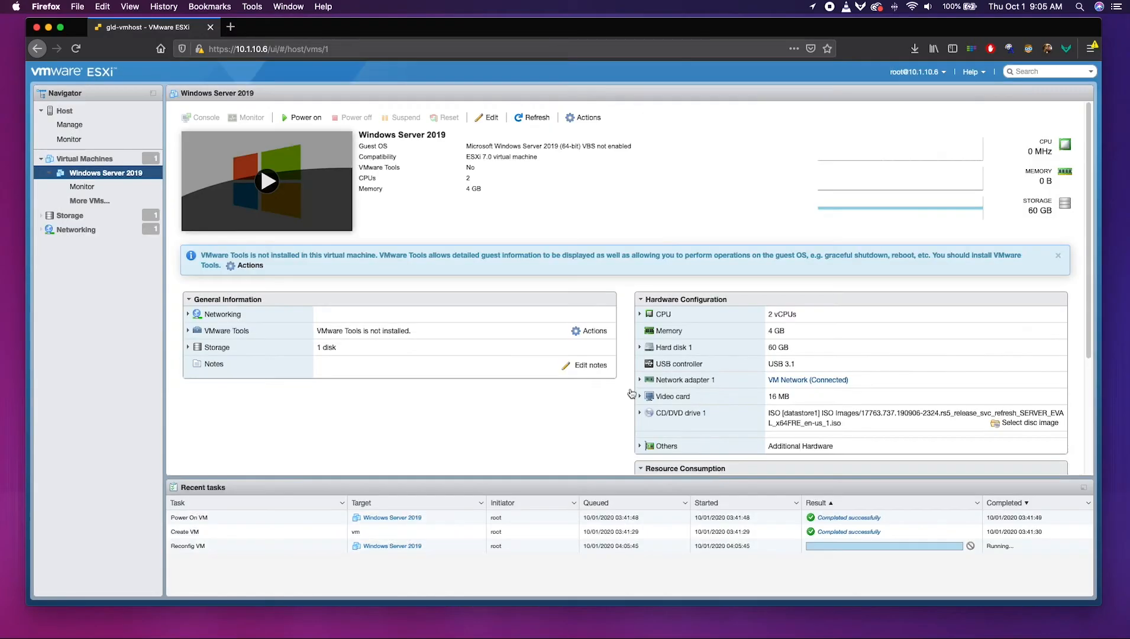
Power on the Windows Server 2019 VM and open its console.
left_click(308, 118)
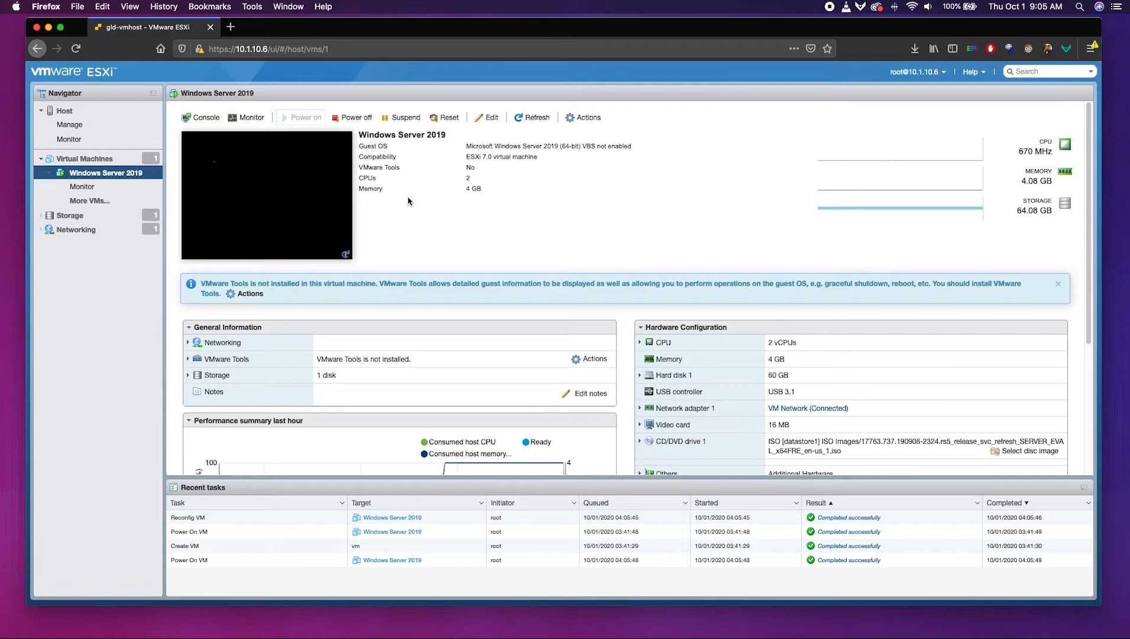
left_click(282, 199)
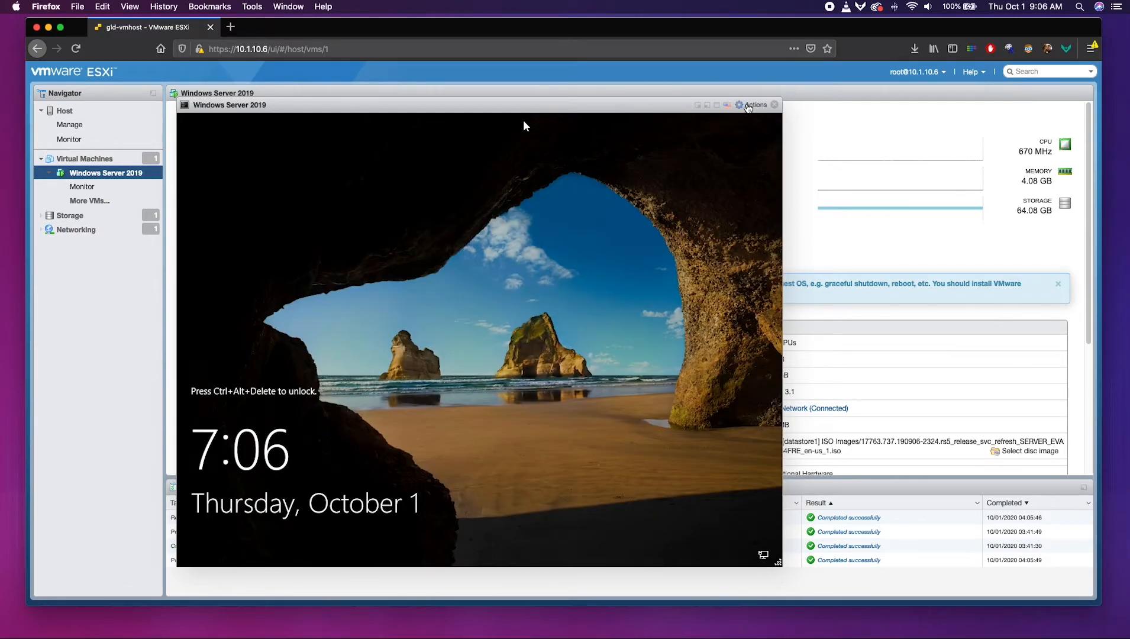
Send Ctrl-Alt-Delete via the console's Guest OS menu and sign in with the Administrator password.
left_click(751, 106)
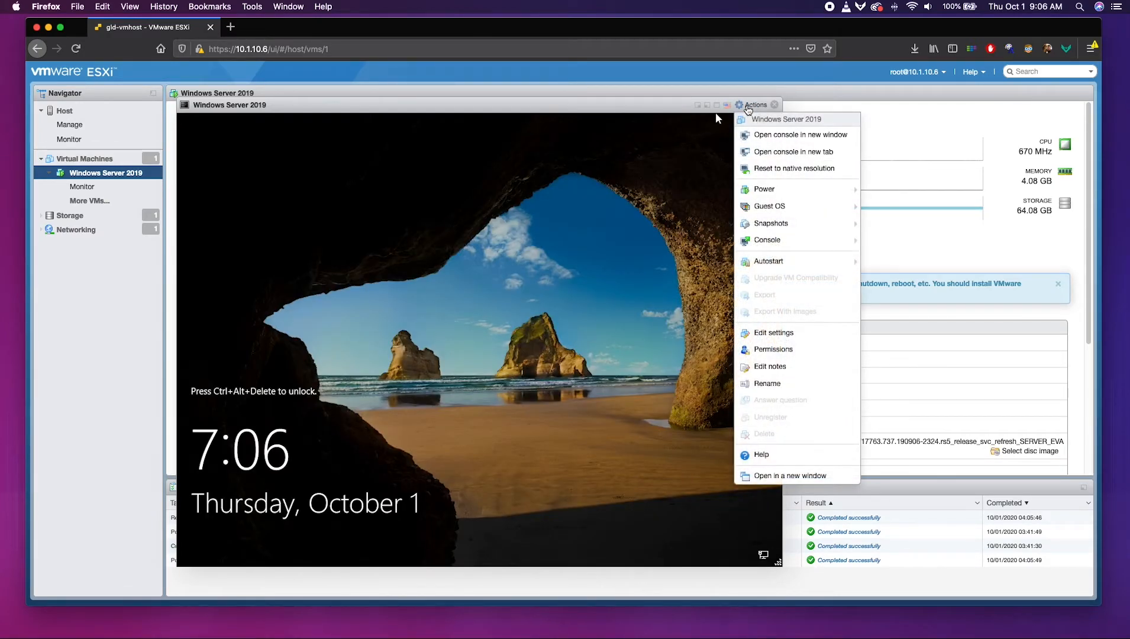
mouse_move(759, 208)
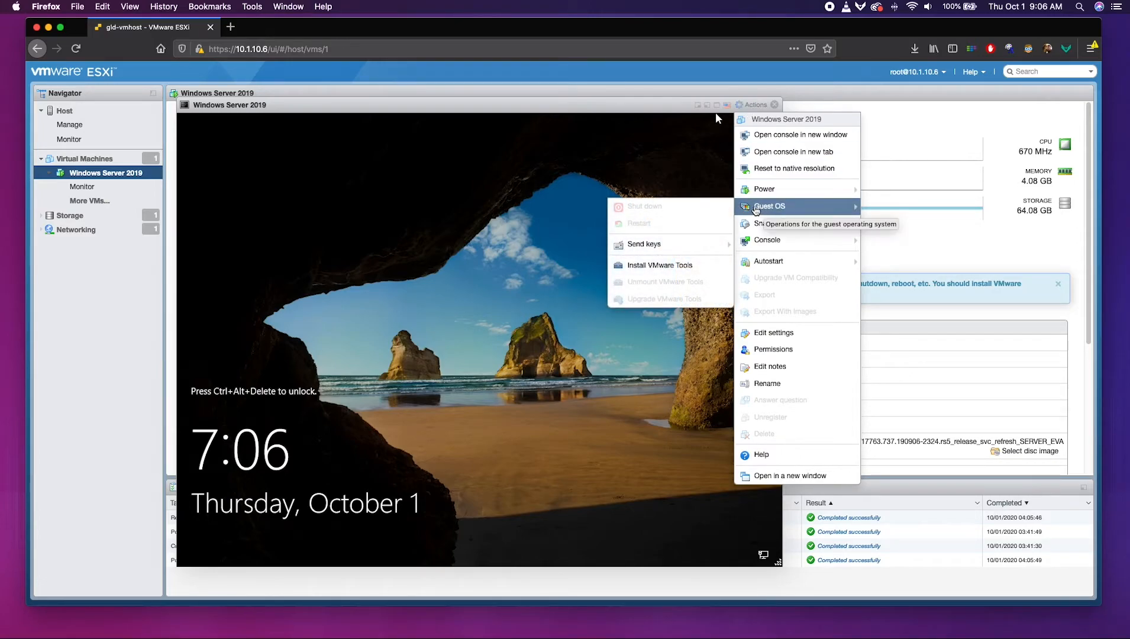
left_click(663, 245)
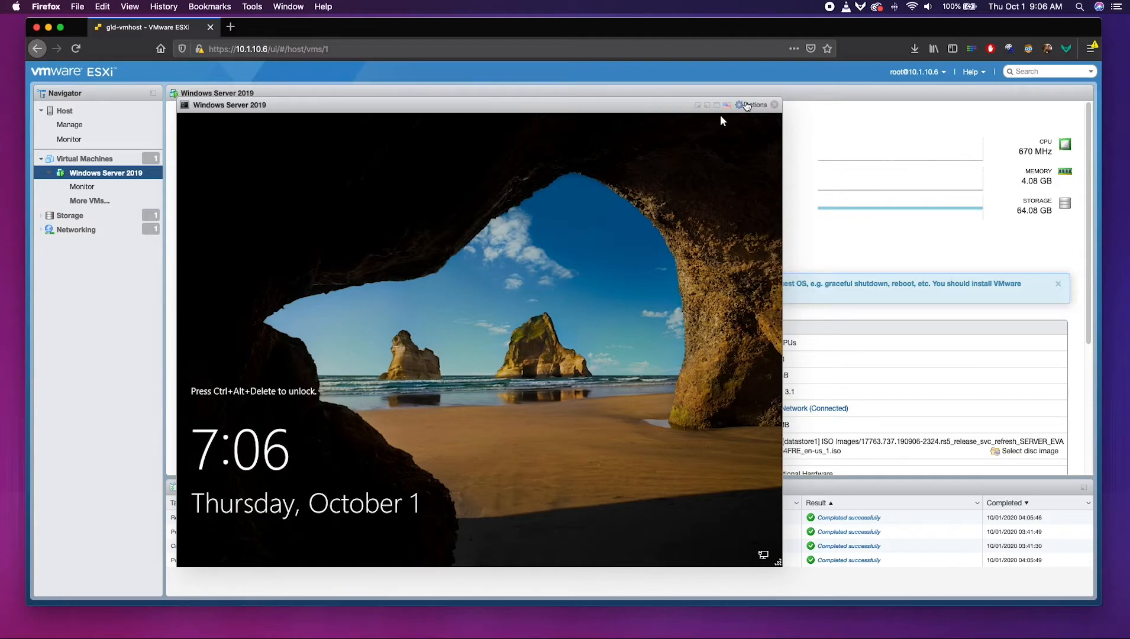
left_click(750, 106)
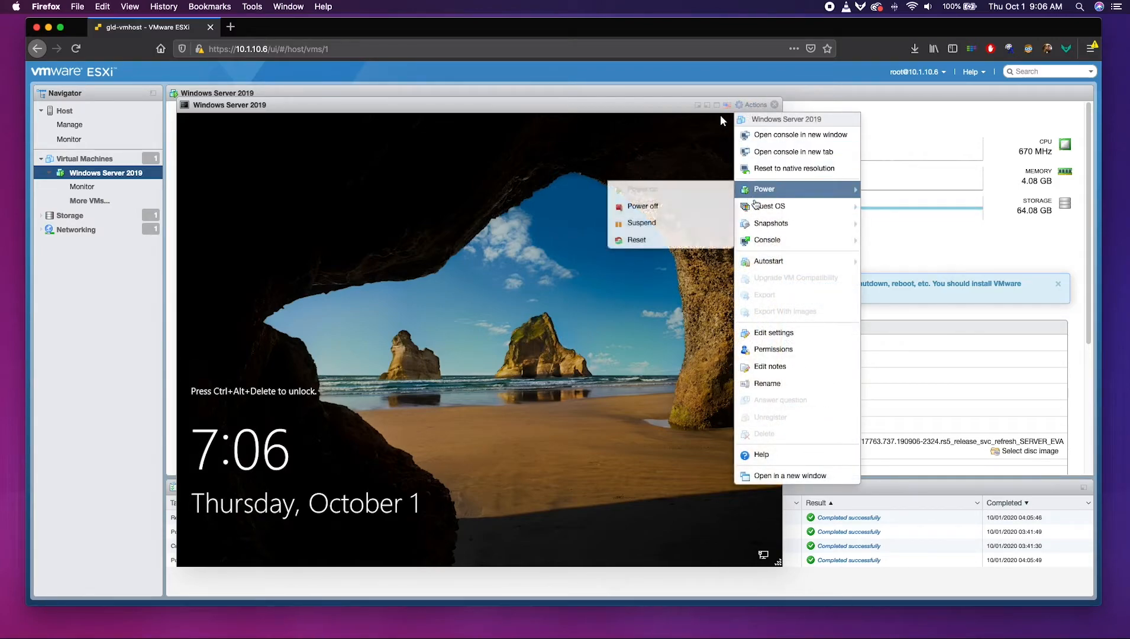
mouse_move(760, 206)
mouse_move(644, 245)
left_click(558, 246)
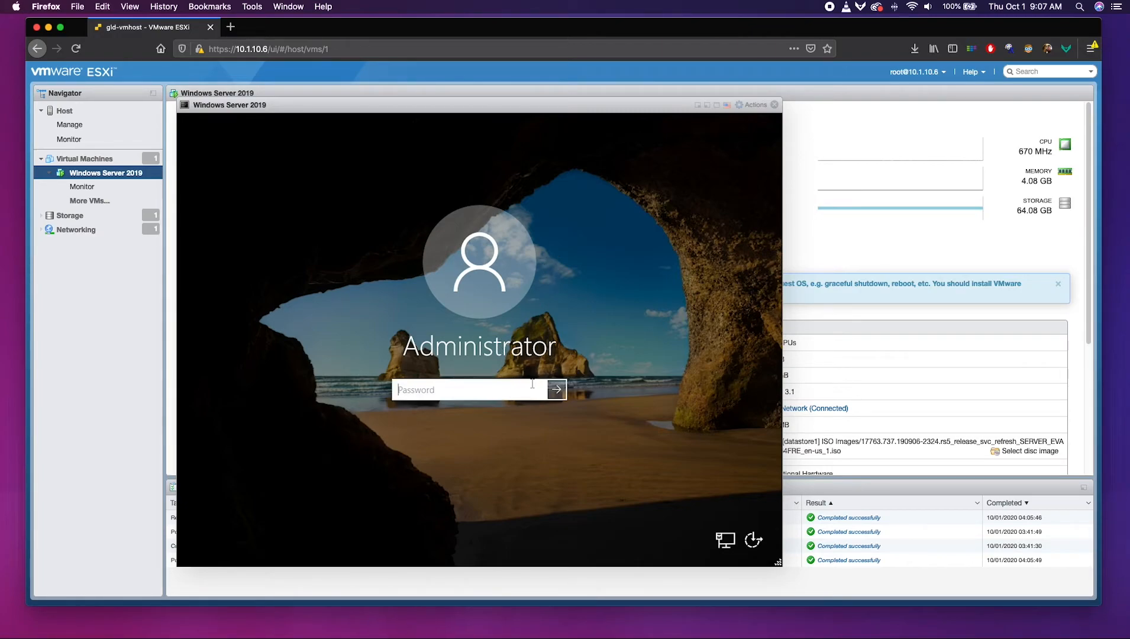
type("Password123!4567890")
key("Return")
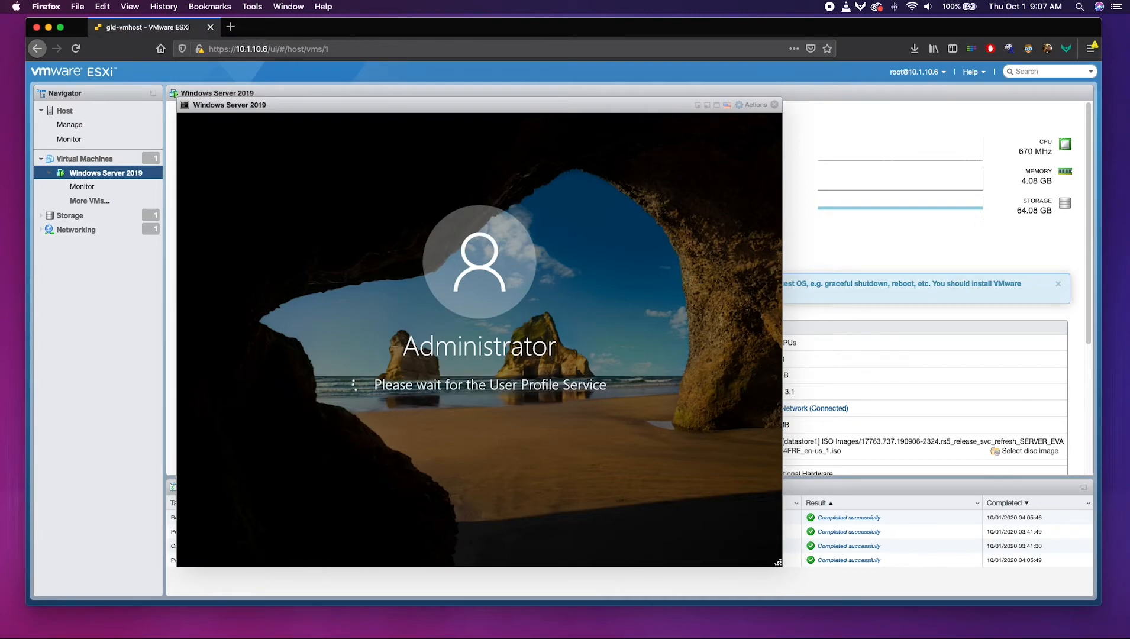
In Internet Explorer, search firefox, download Firefox Installer.exe from mozilla.org, and view downloads.
left_click(279, 555)
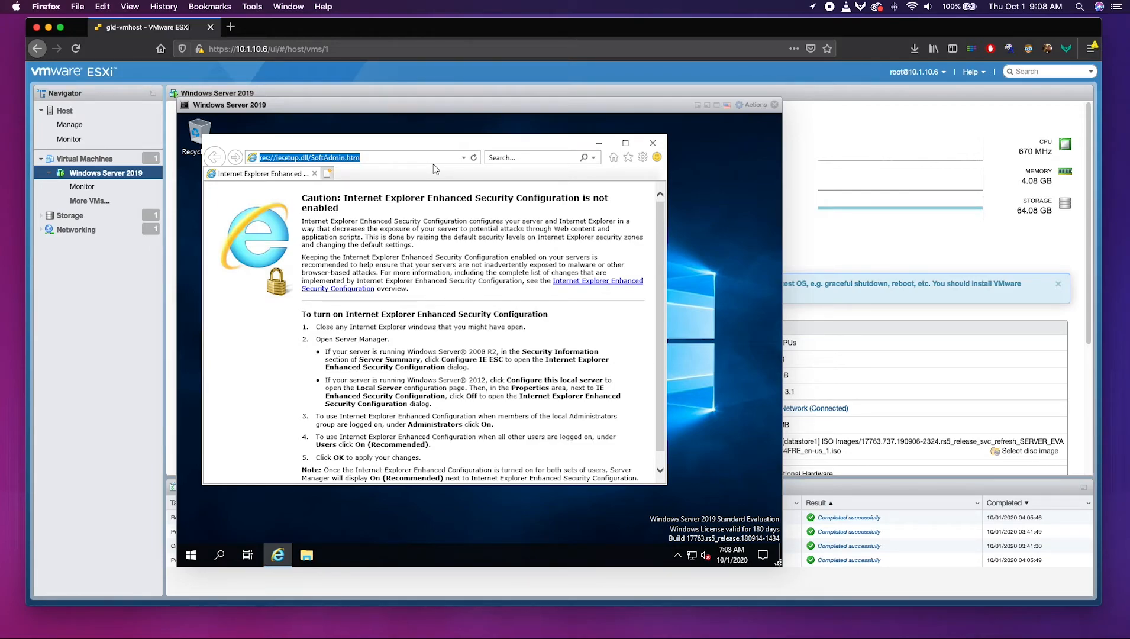
type("firefox")
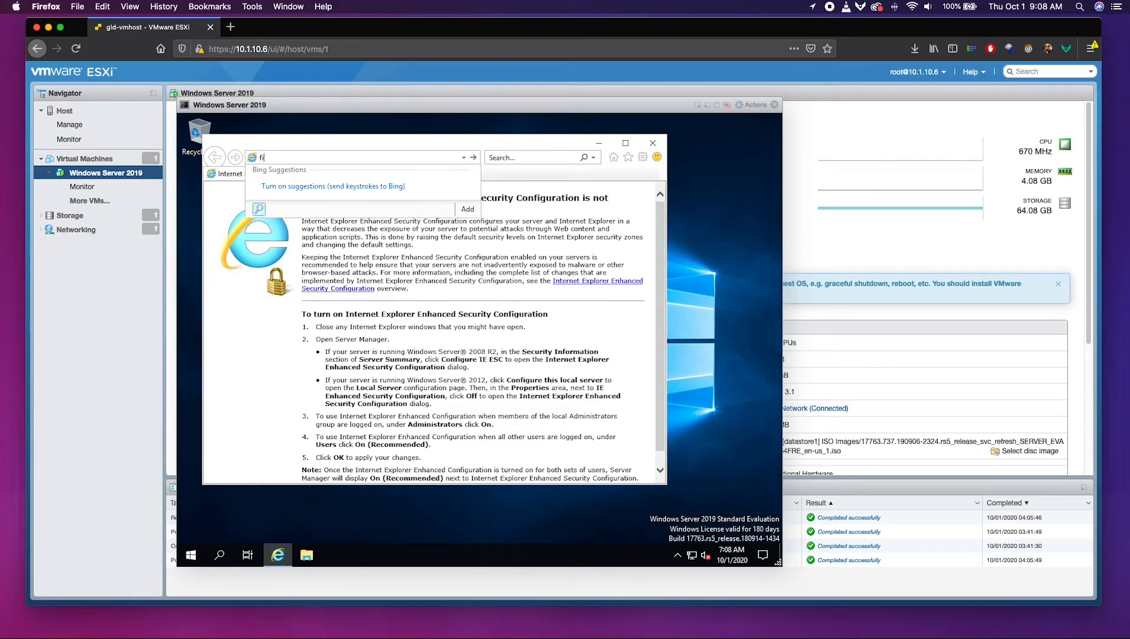
key("Return")
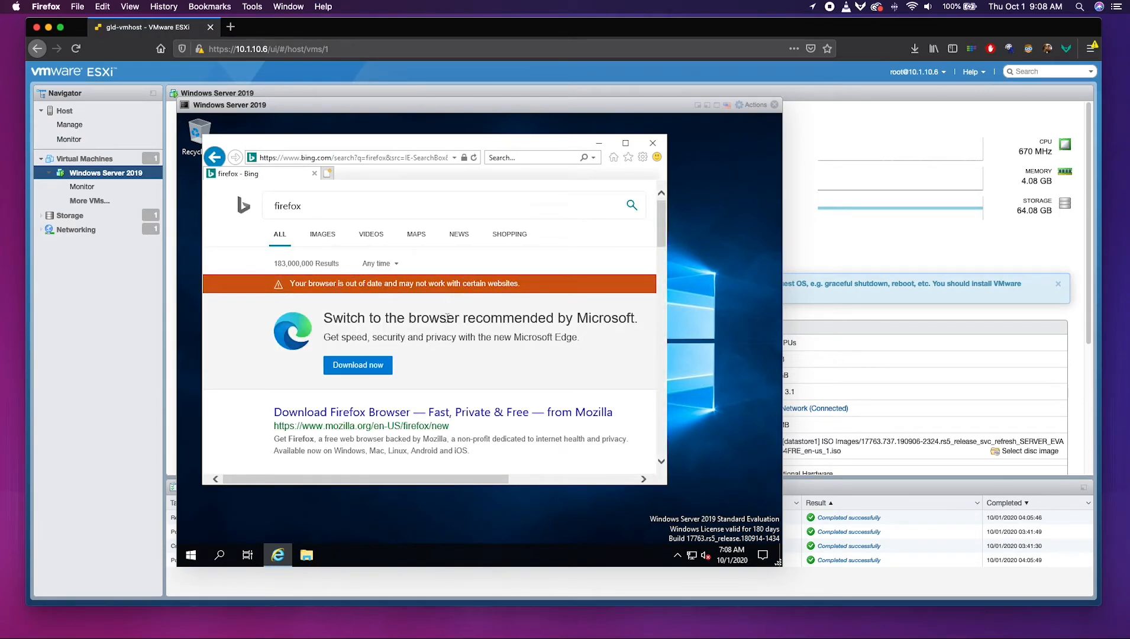
left_click(455, 413)
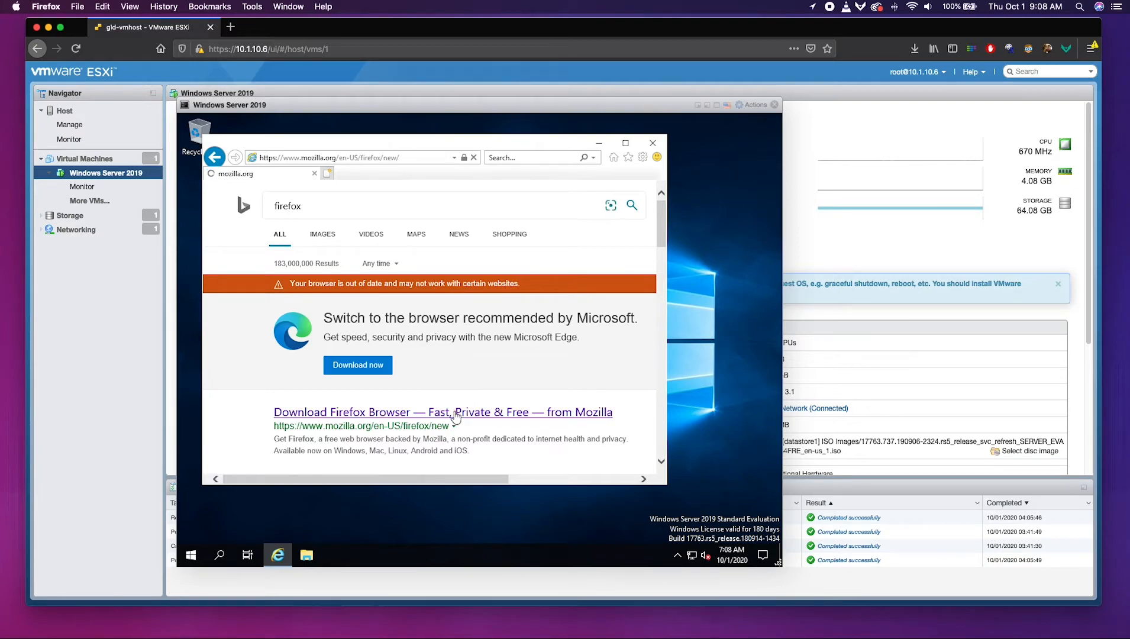
left_click(559, 205)
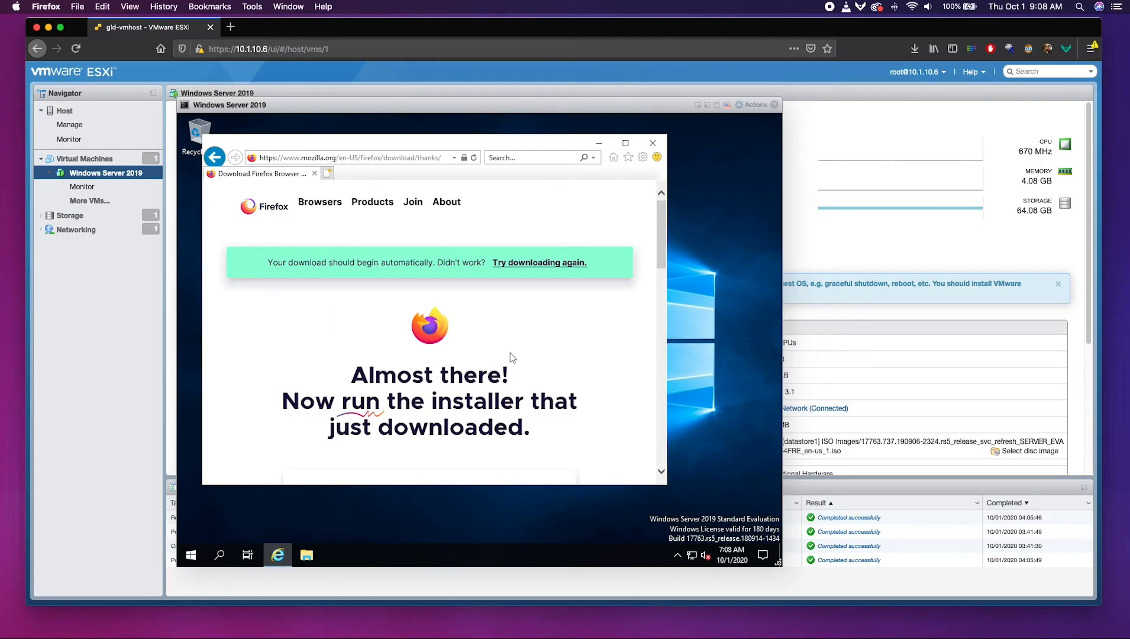
left_click(526, 470)
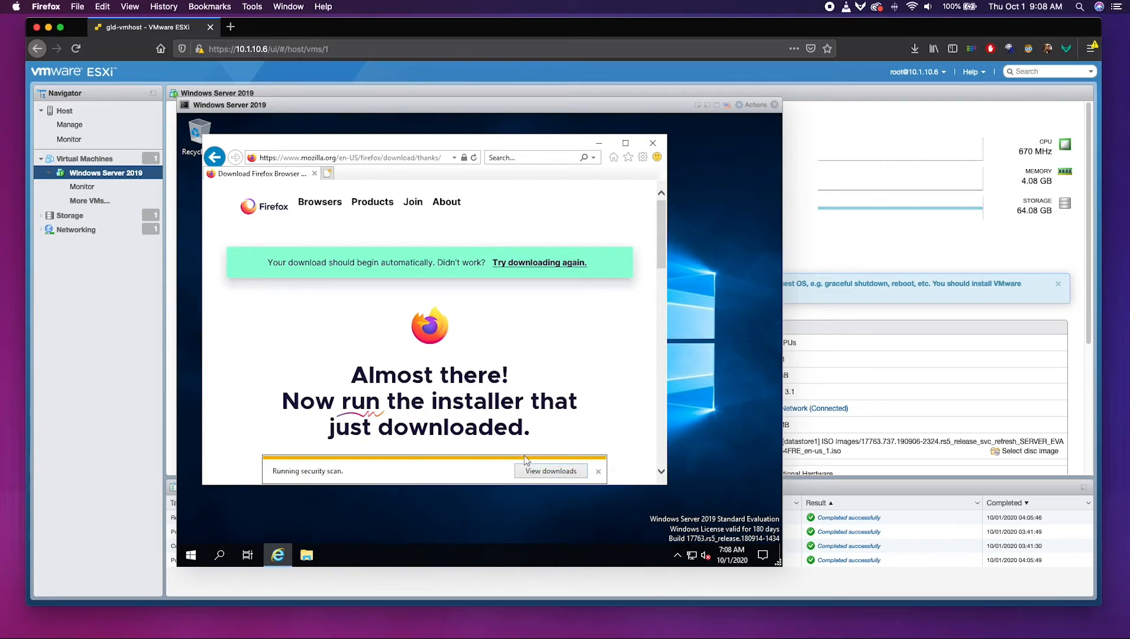
left_click(539, 471)
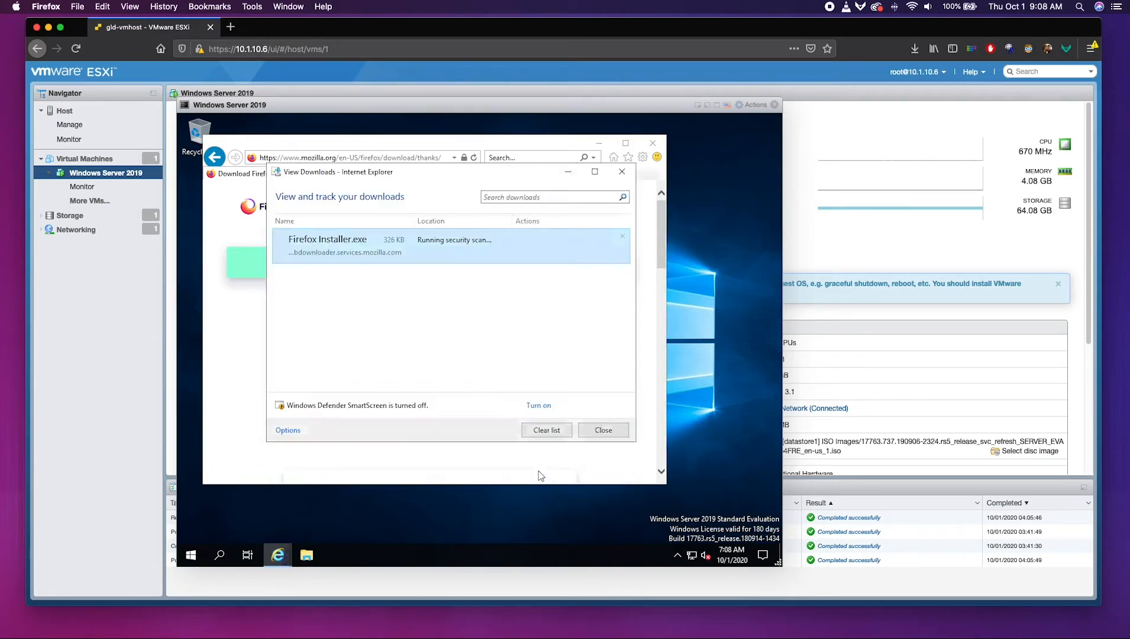
Run Firefox Installer.exe and close the Firefox window once installation finishes.
left_click(470, 254)
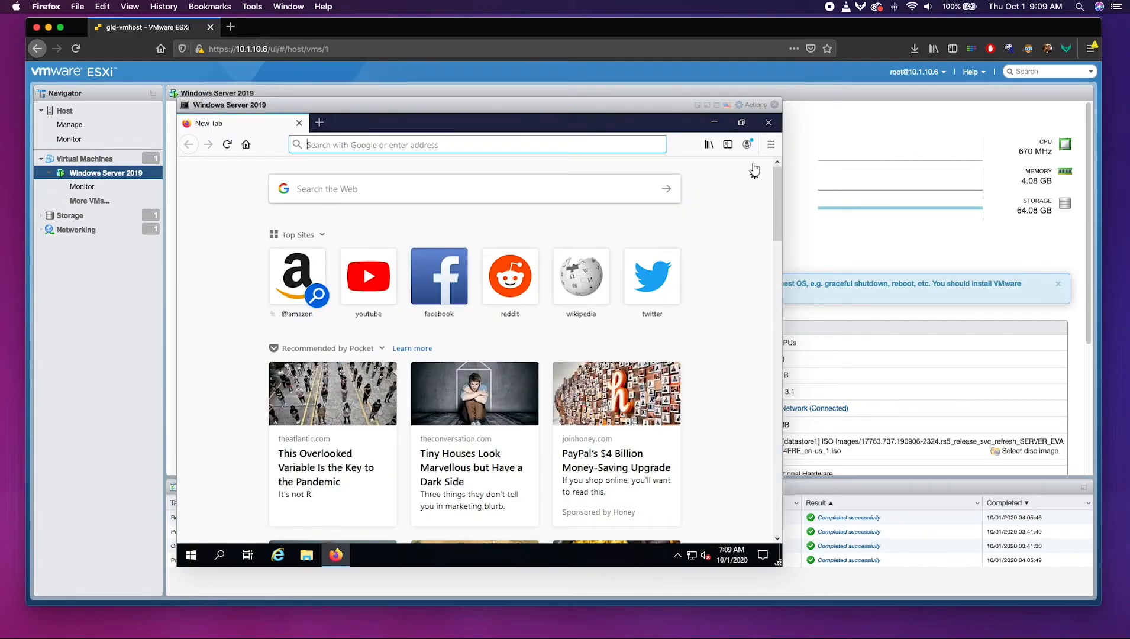
left_click(768, 121)
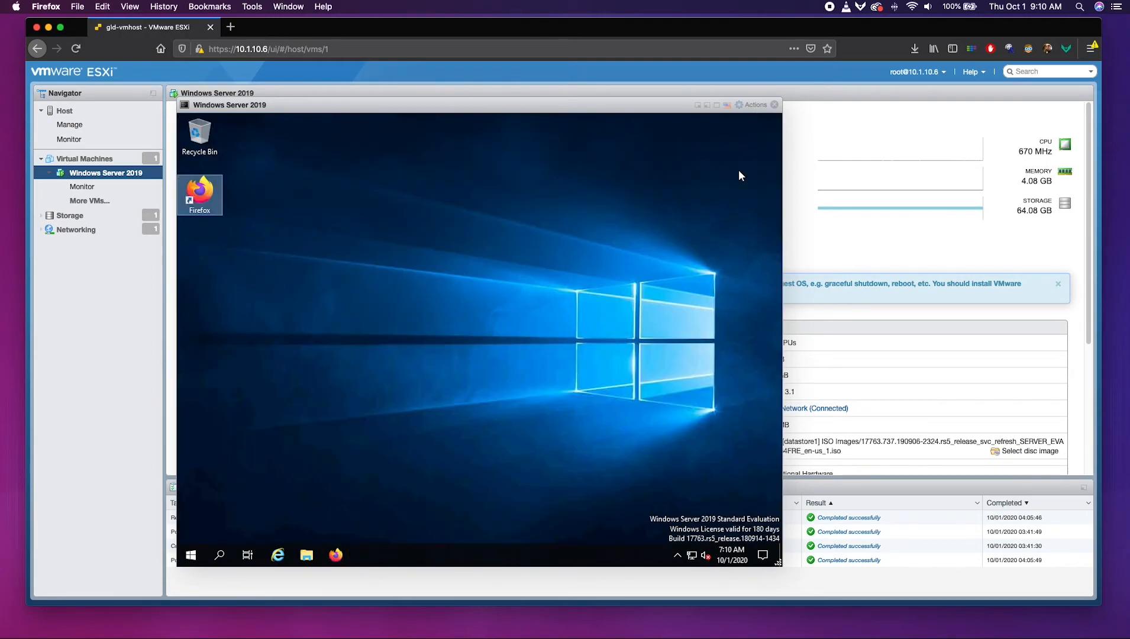
left_click(507, 228)
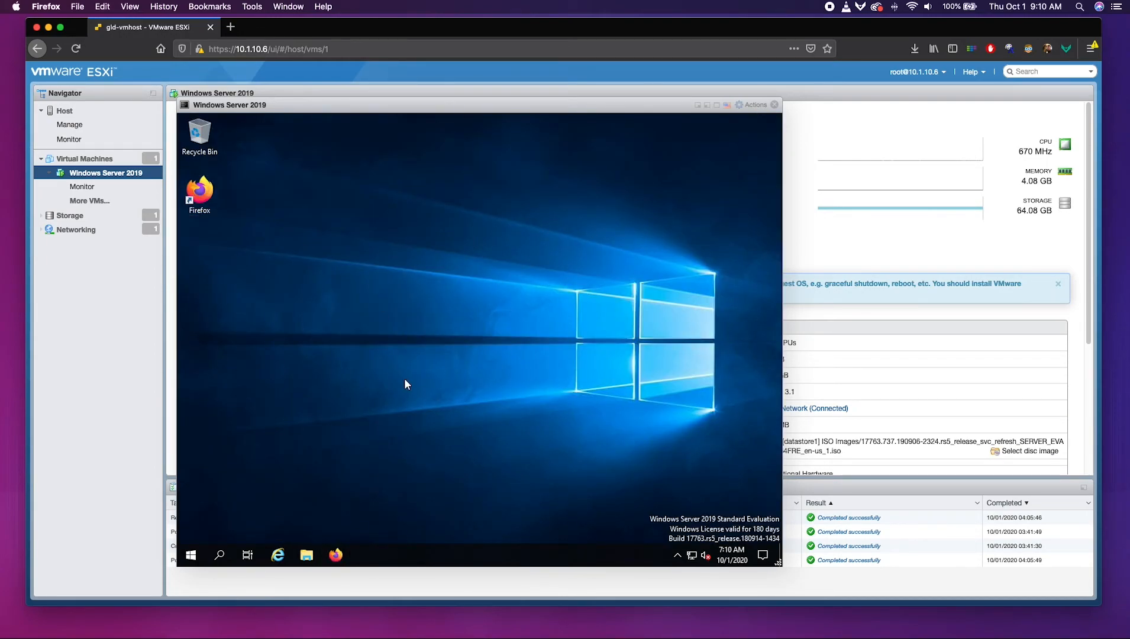
Mount the VMware Tools installer disc in the VM using Guest OS > Install VMware Tools.
left_click(763, 105)
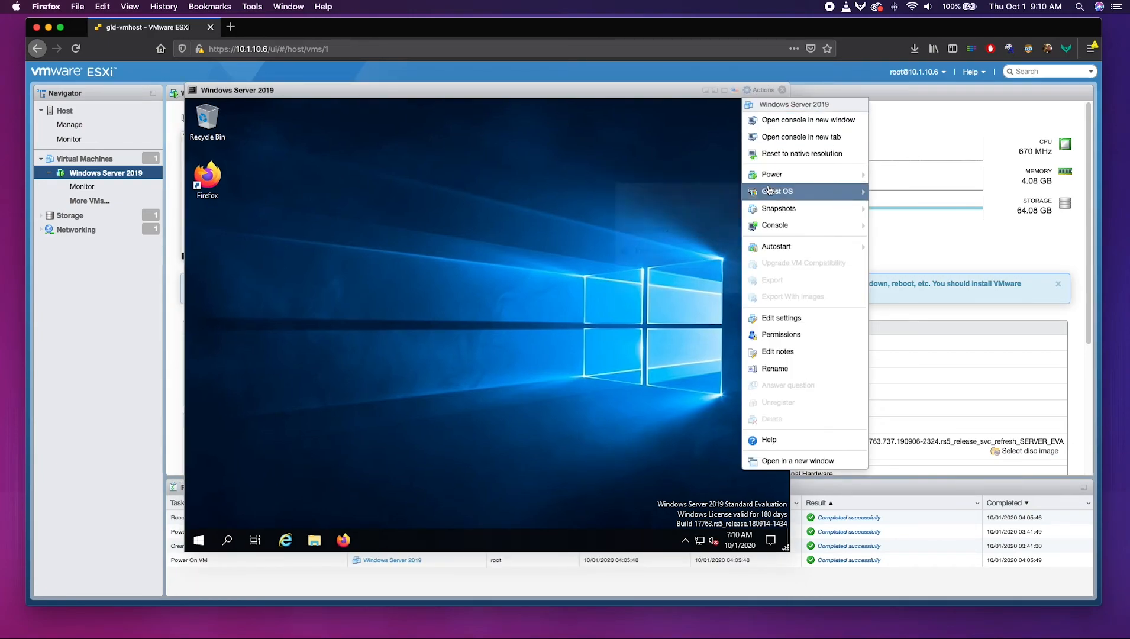
mouse_move(769, 192)
left_click(667, 252)
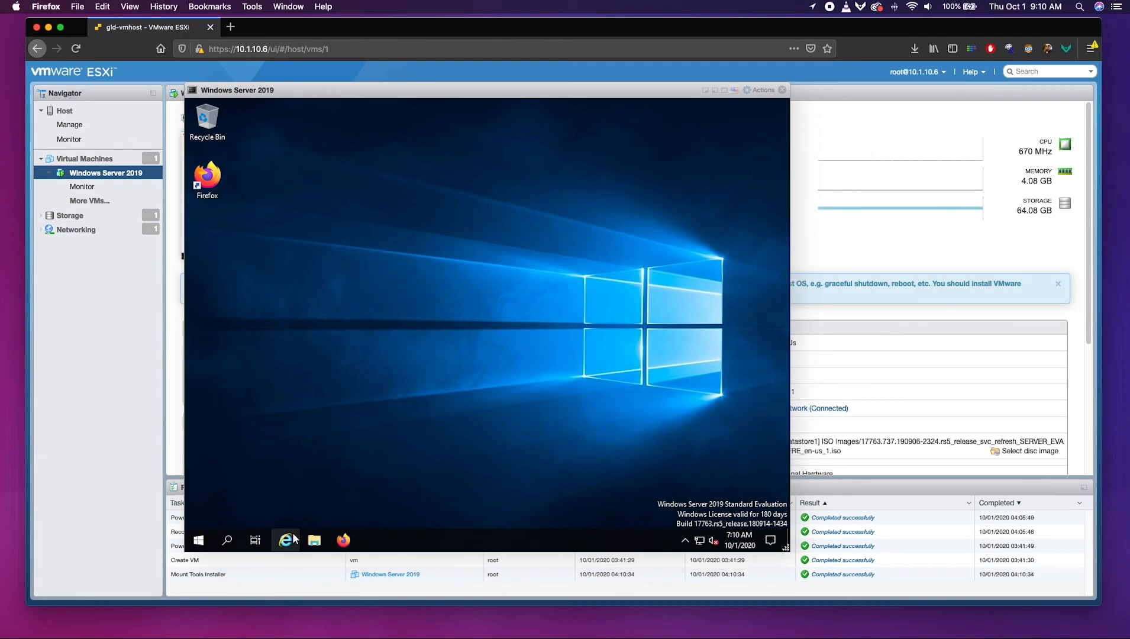
Launch VMware Tools setup from DVD Drive (D:) under This PC in the guest's File Explorer.
left_click(314, 540)
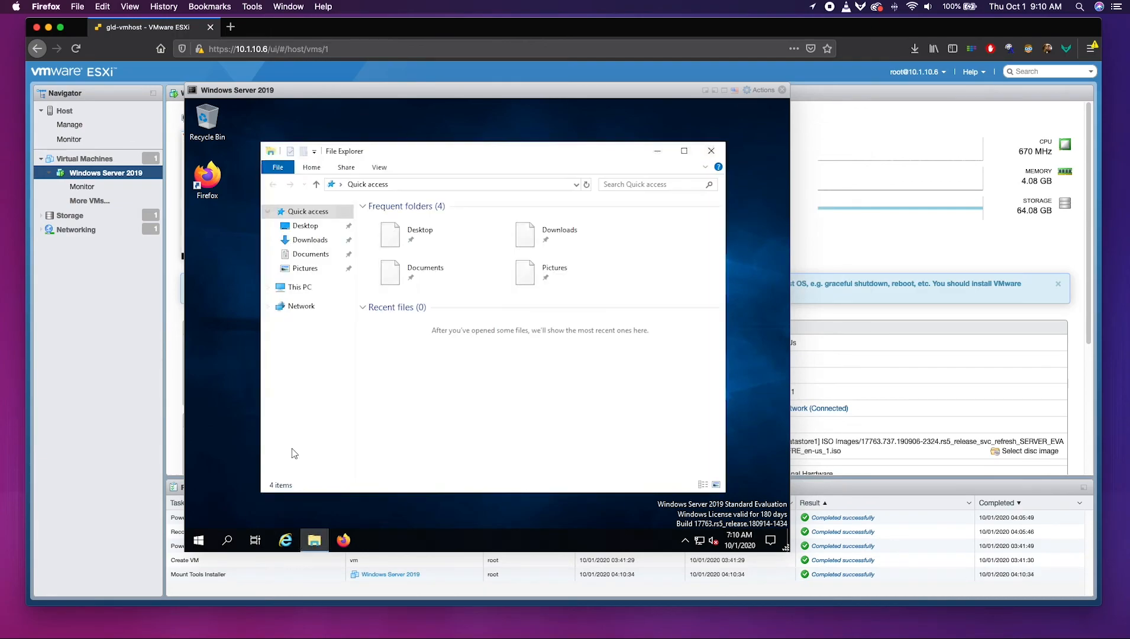
left_click(298, 289)
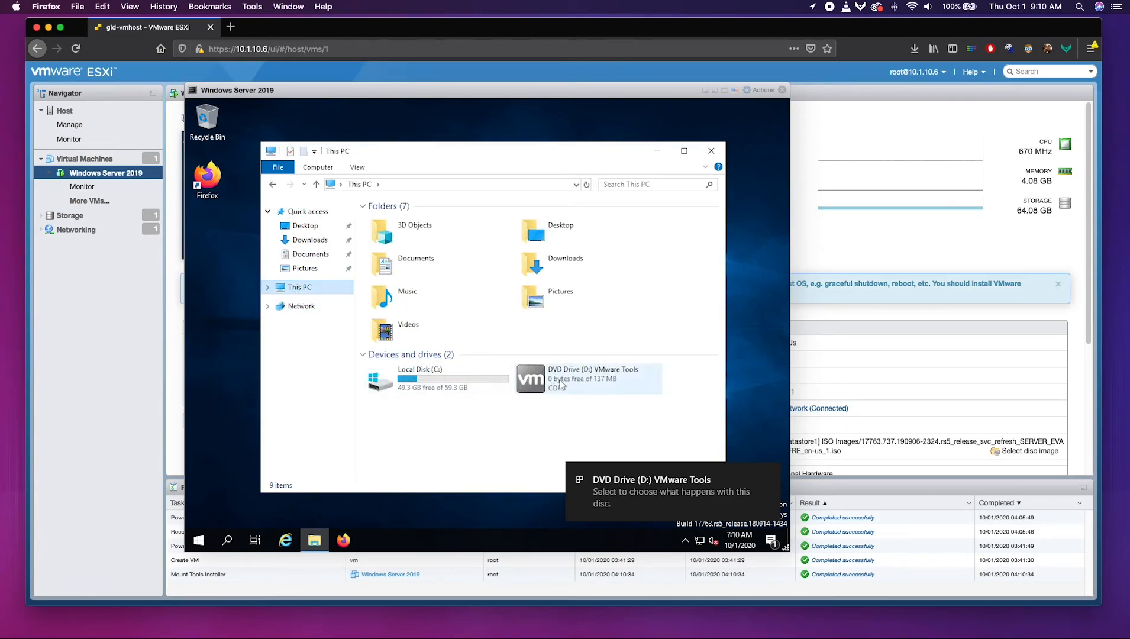
double_click(561, 385)
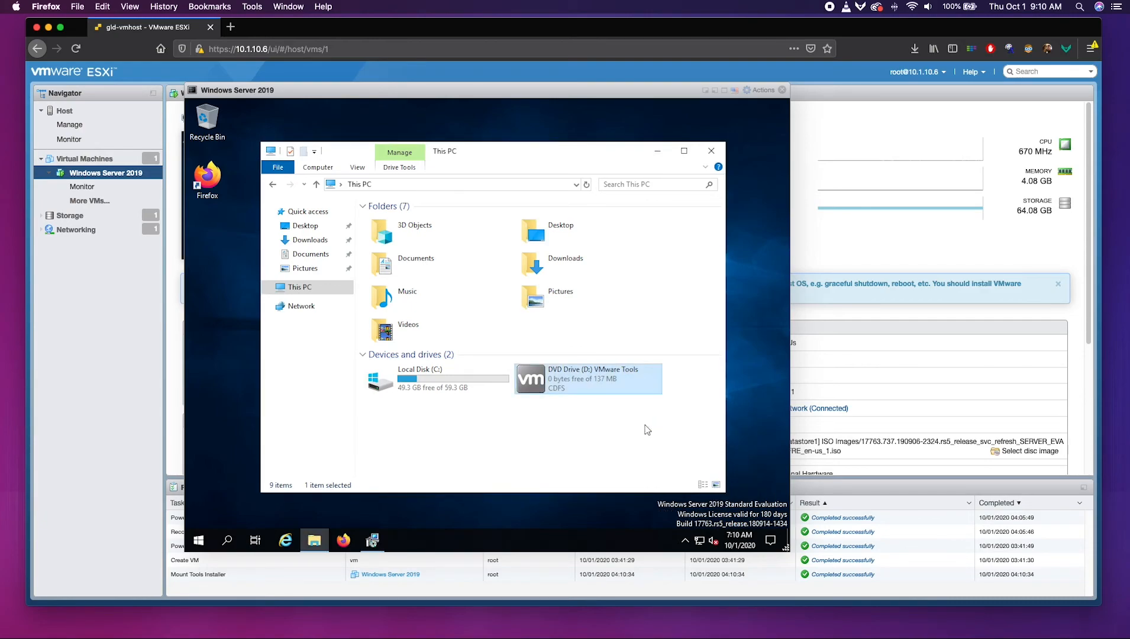
Install VMware Tools with the Typical setup type, finish the wizard, and confirm the restart.
left_click(372, 539)
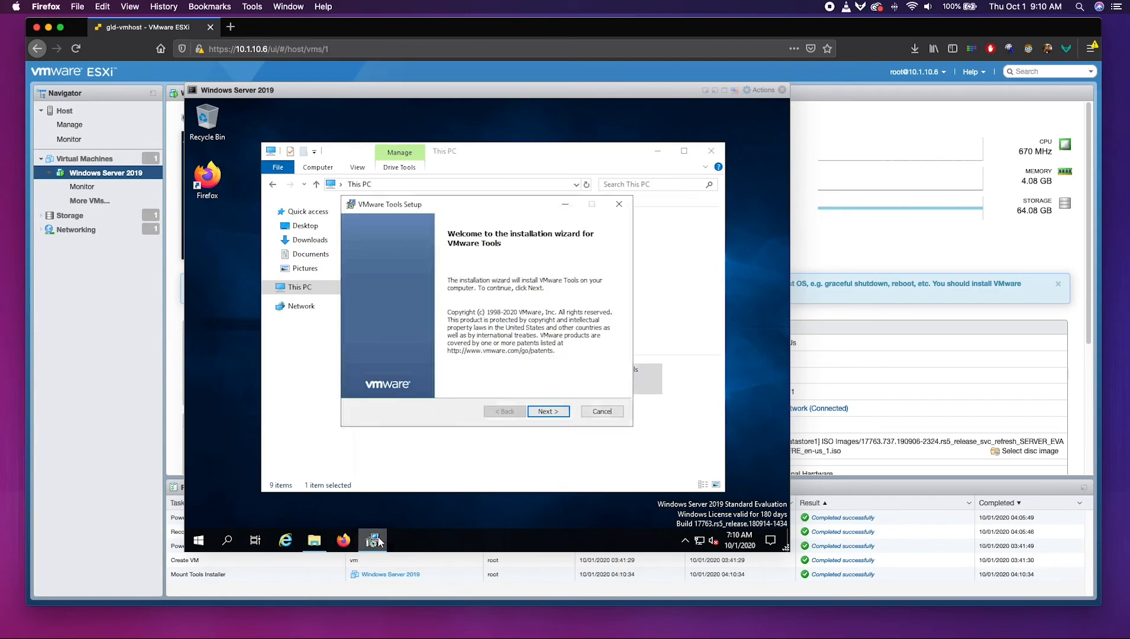
left_click(549, 414)
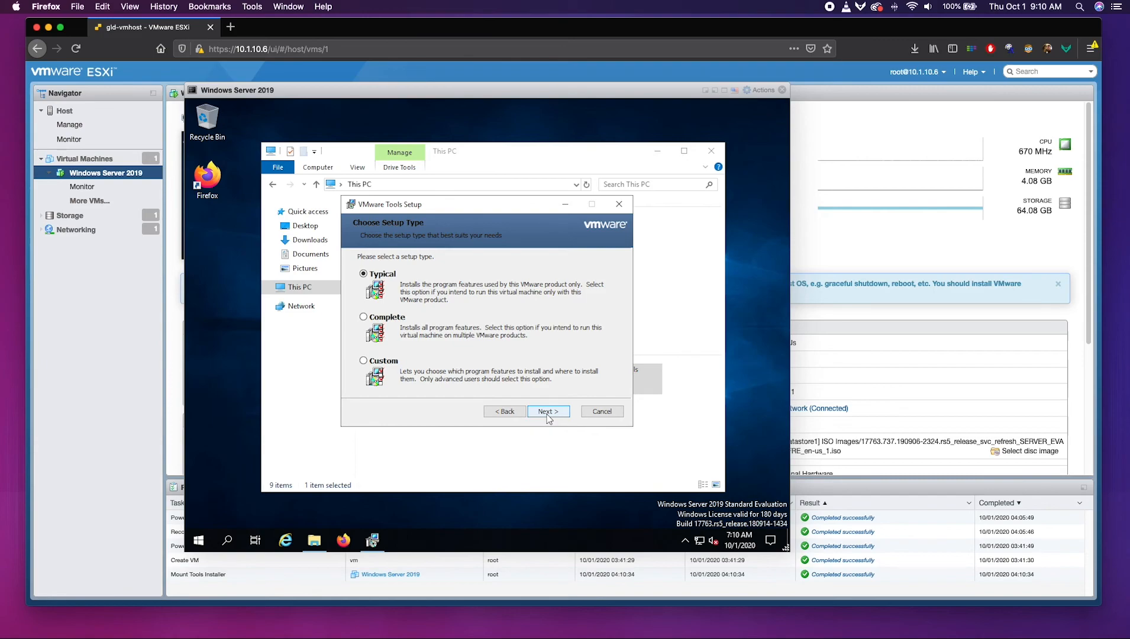
left_click(549, 412)
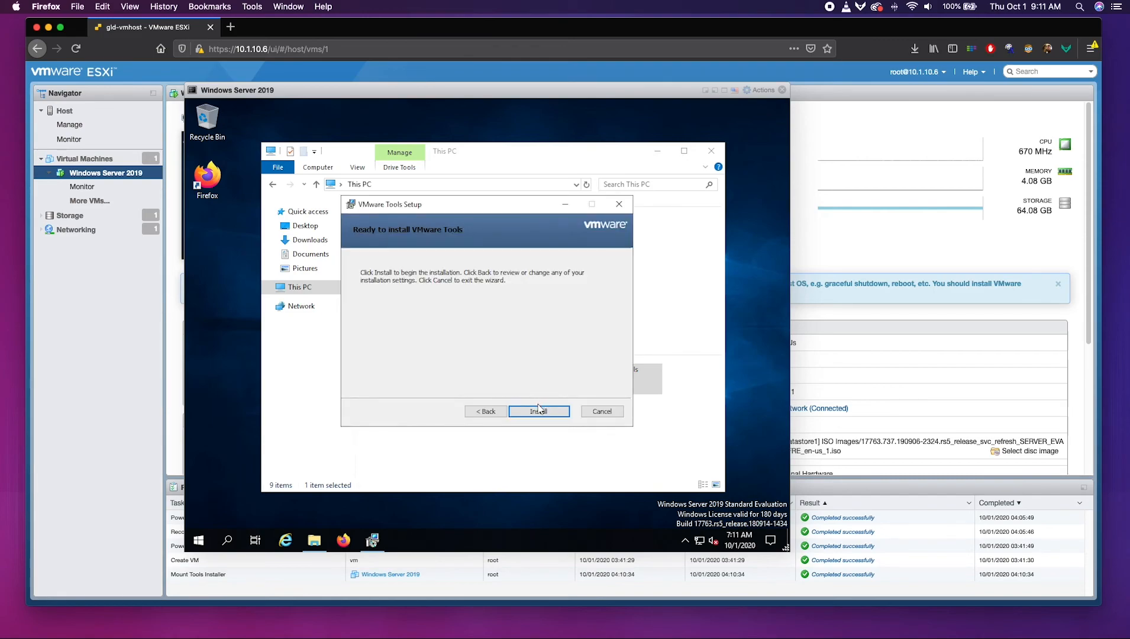
left_click(539, 412)
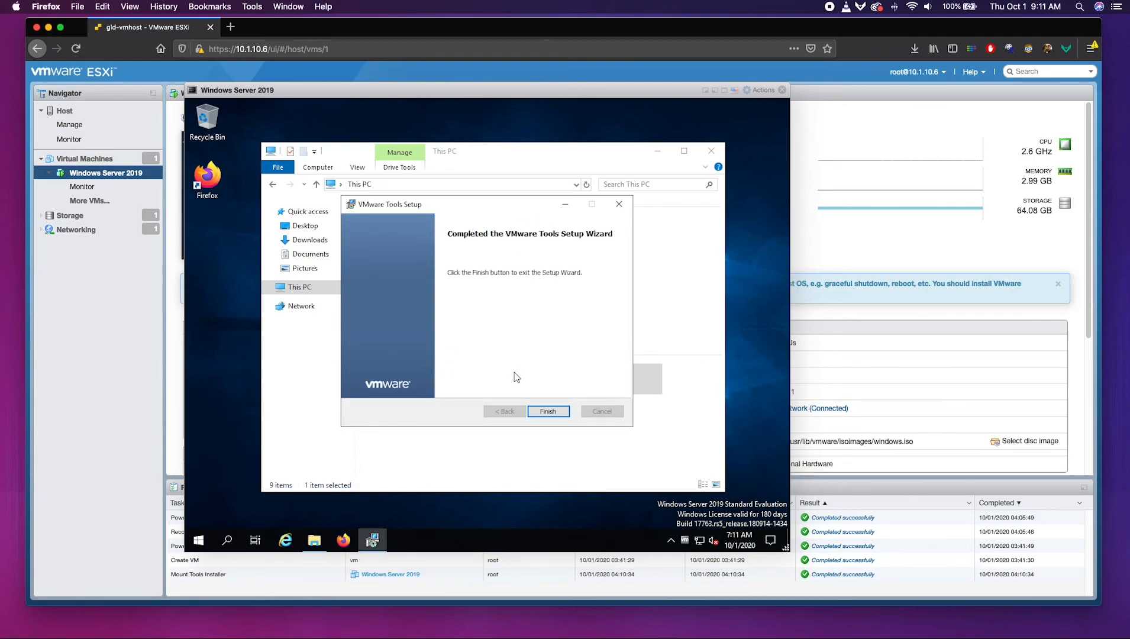
left_click(547, 411)
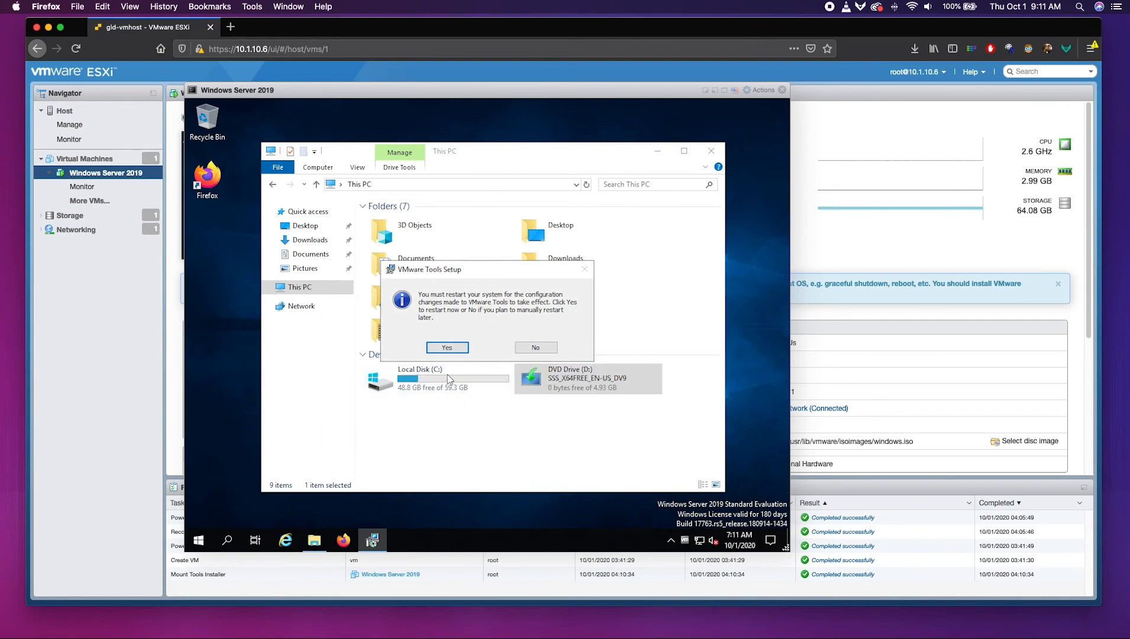
left_click(447, 348)
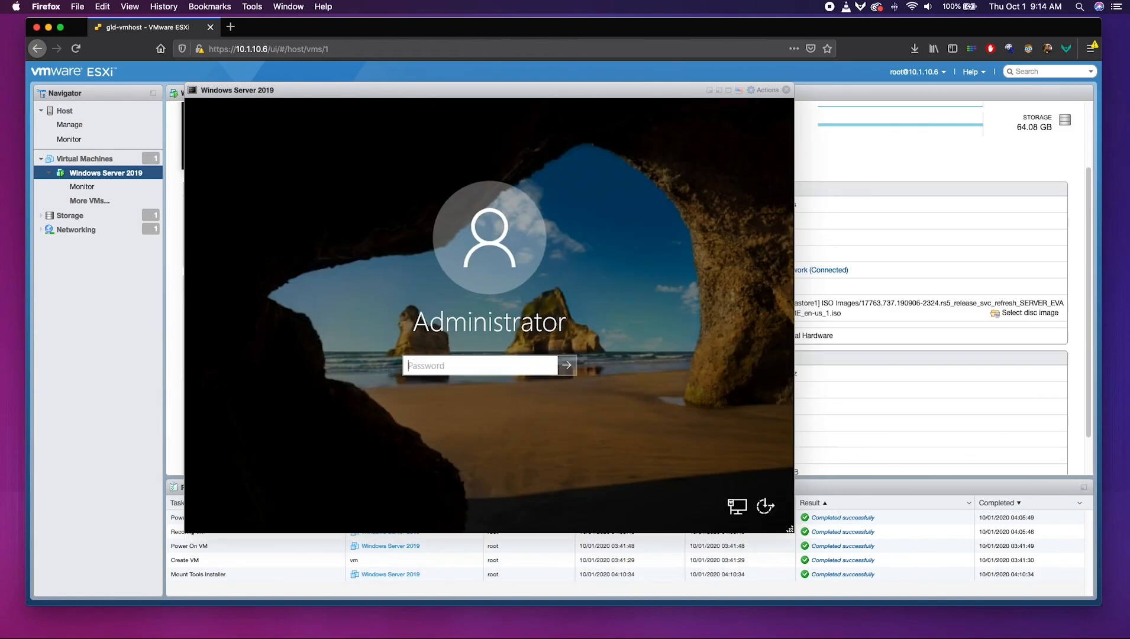
Sign back in to the rebooted VM with the Administrator password.
type("•••••••••••••••••••")
key("Return")
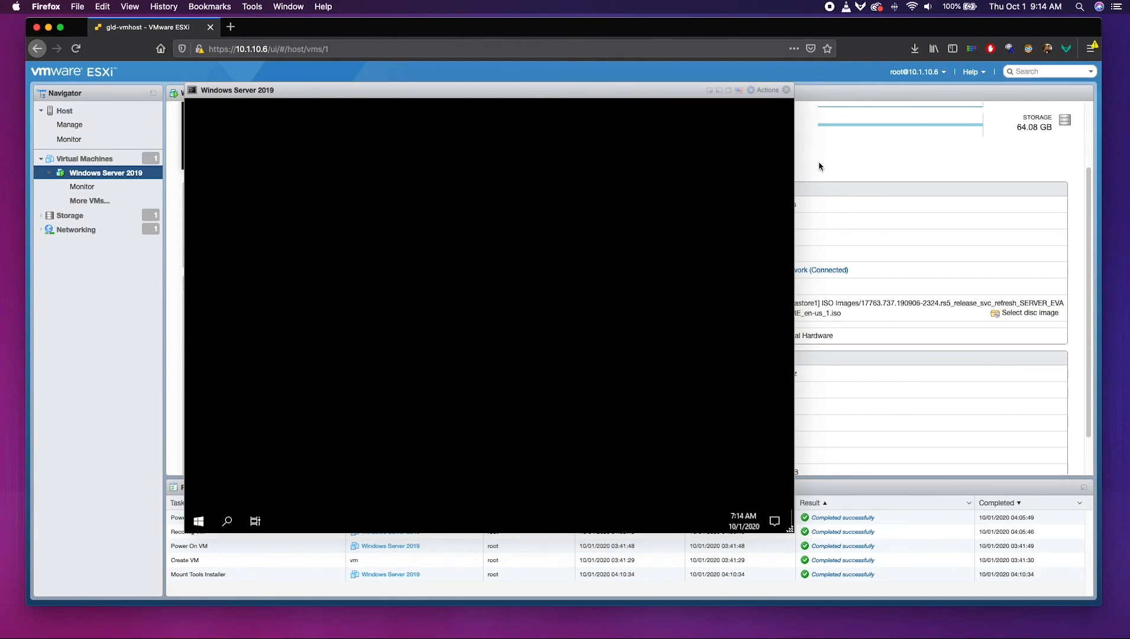